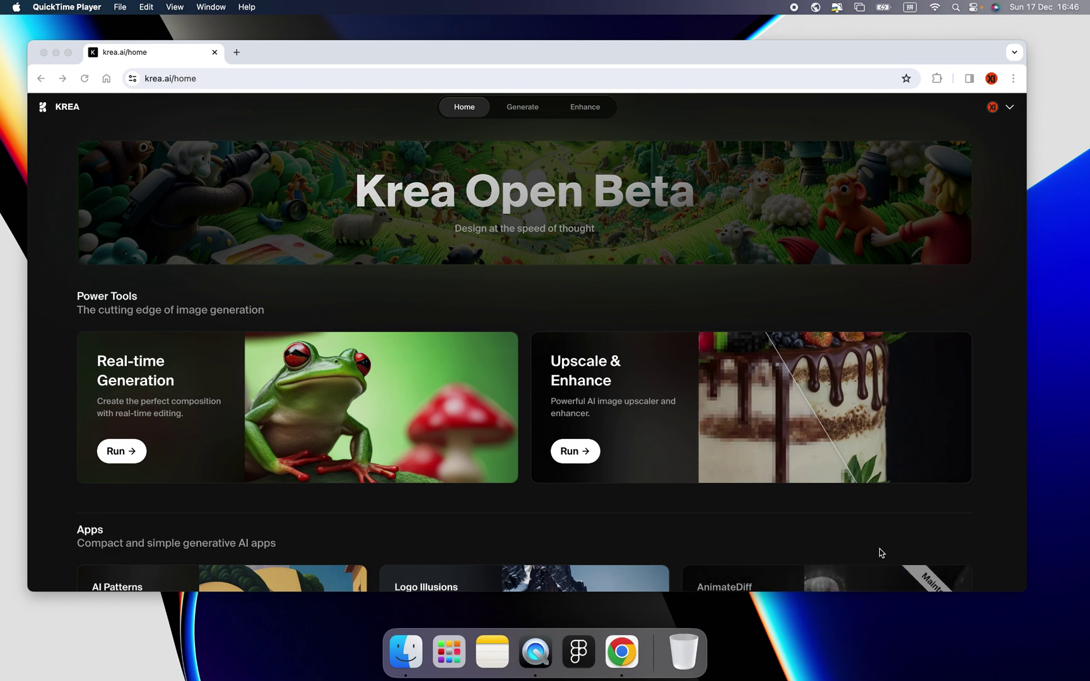
# Launch AI Patterns with the random prompt 'Grand alpine meadows, with wild horses grazing beneath snow-capped peaks.'.
pyautogui.scroll(-3, 631, 495)
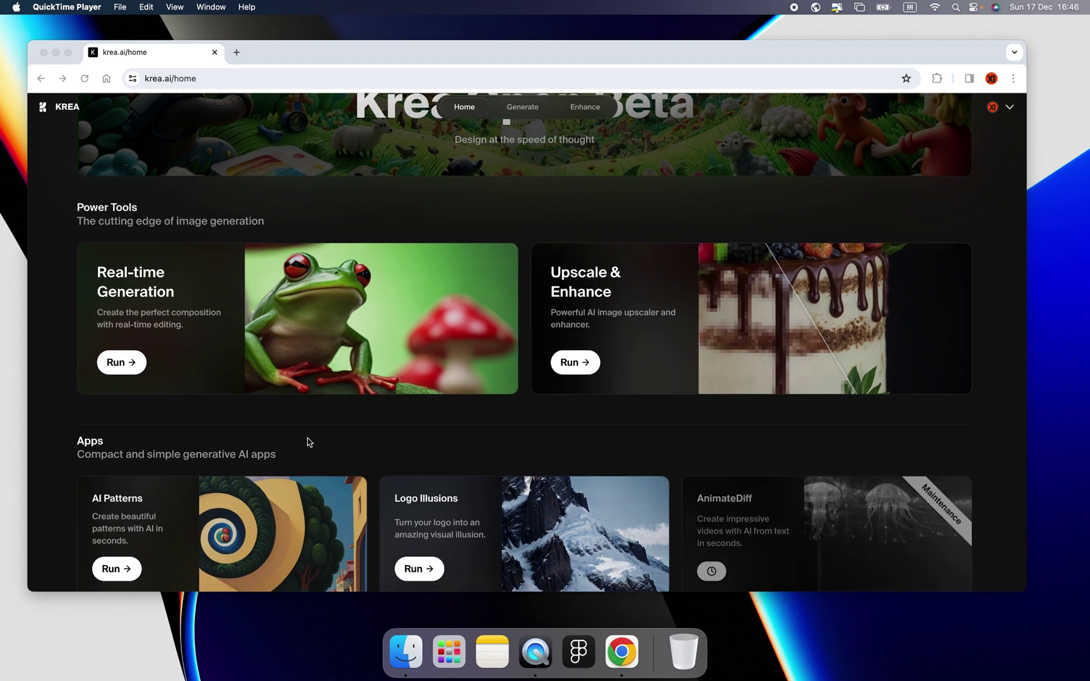
pyautogui.scroll(-2, 309, 441)
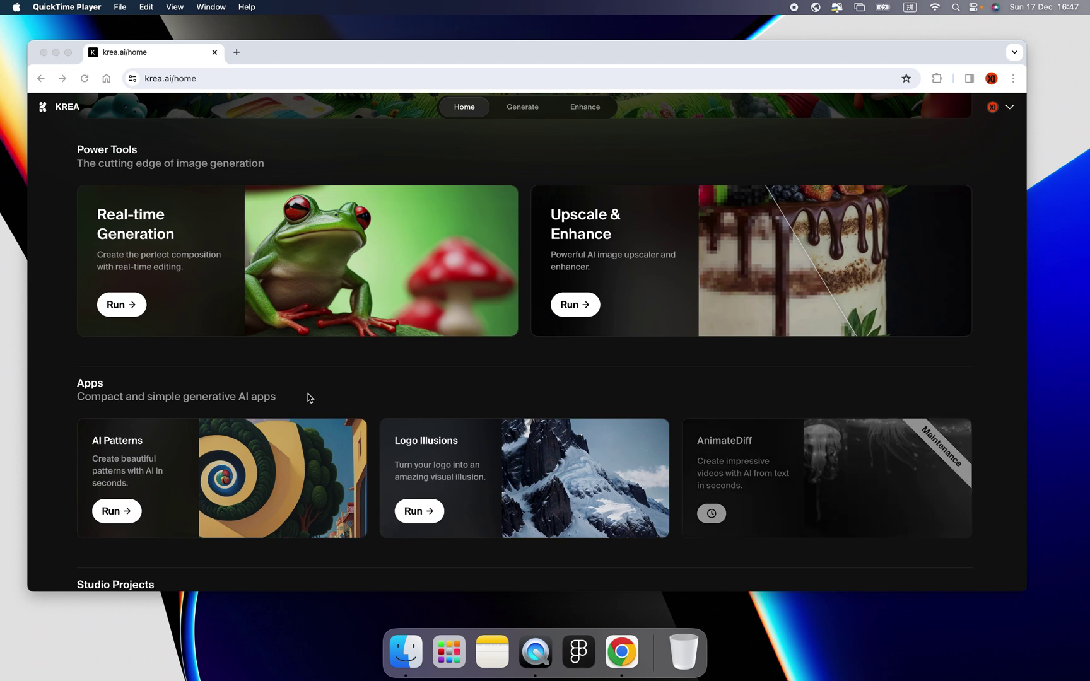
pyautogui.click(193, 410)
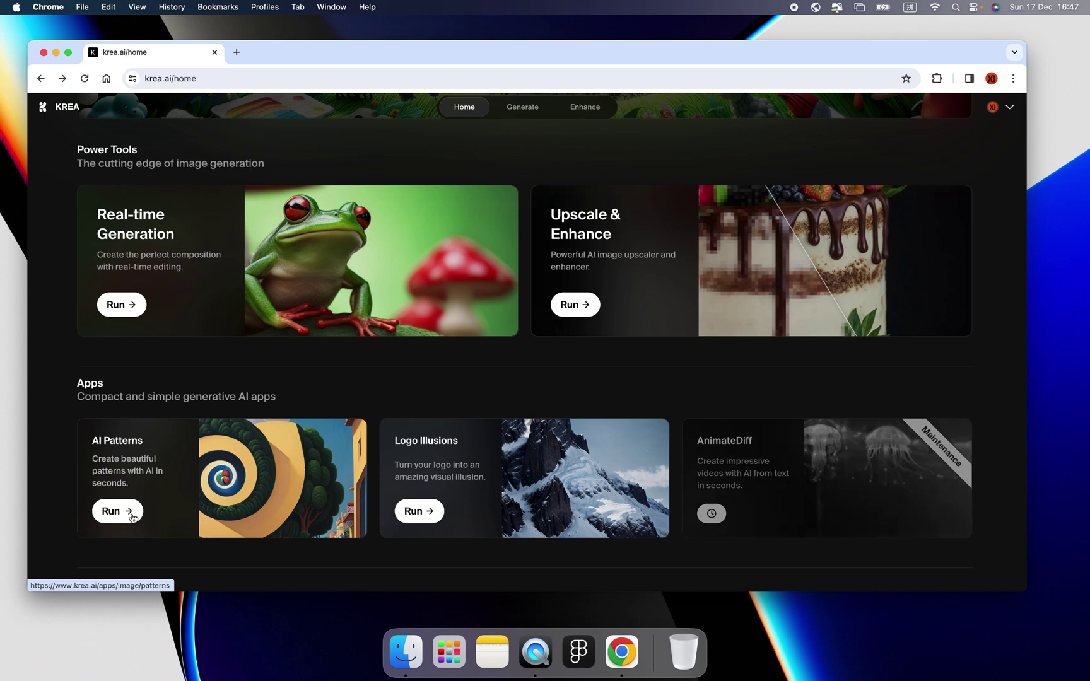
pyautogui.click(121, 512)
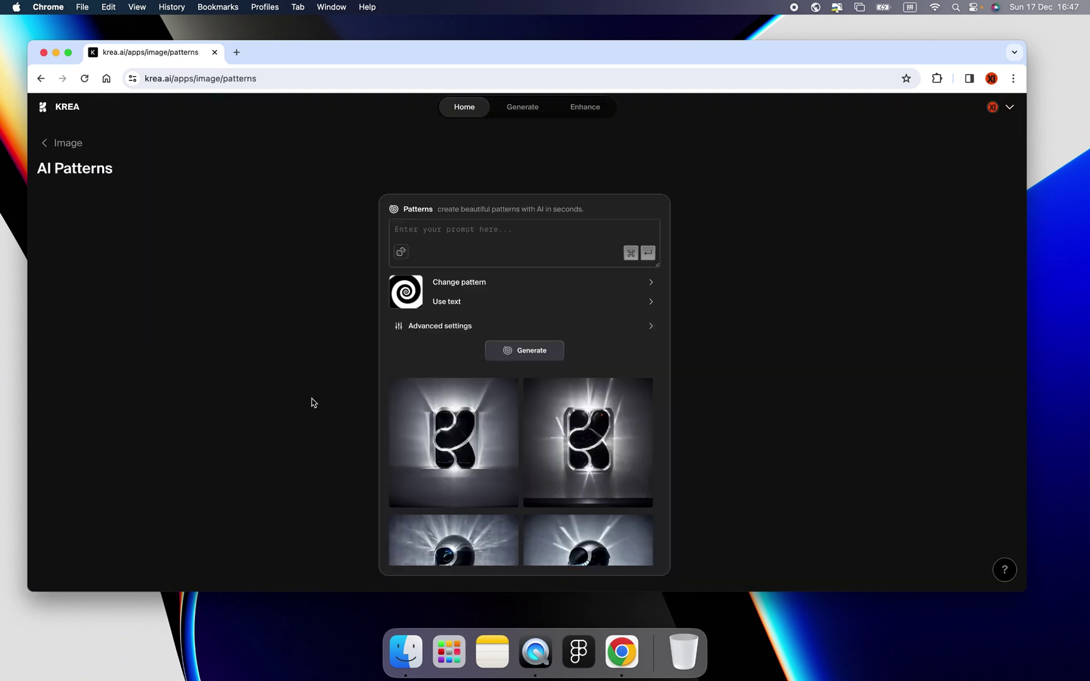
pyautogui.click(400, 253)
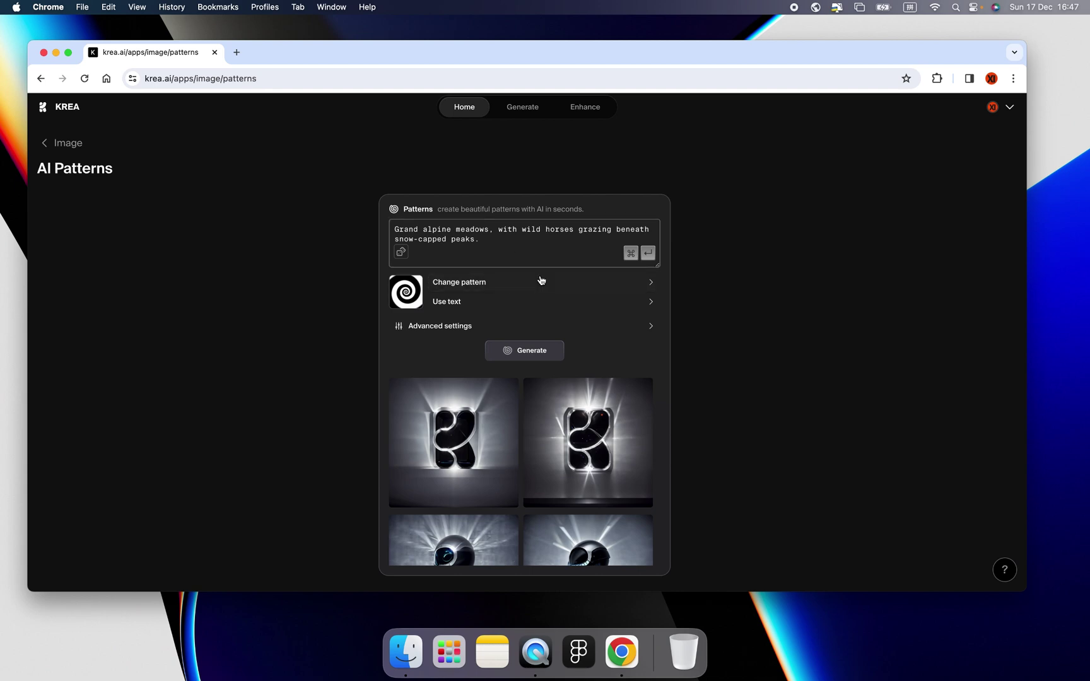
# Set the pattern mask to Preset 19 and reveal advanced settings (guidance scale 7, 30 steps).
pyautogui.click(539, 289)
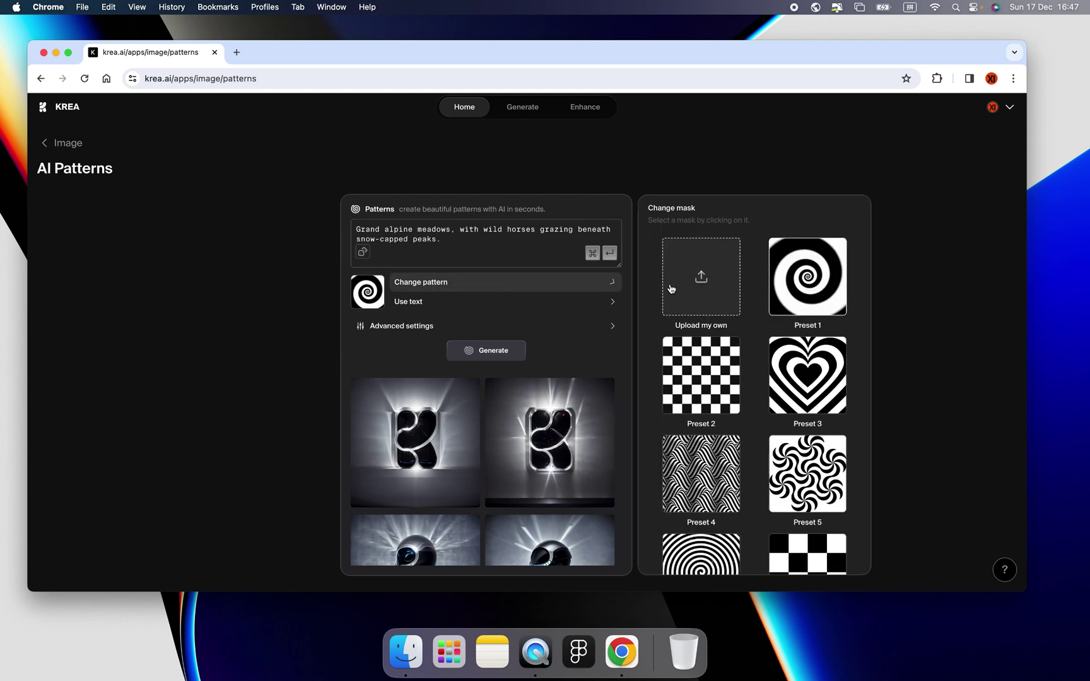
pyautogui.scroll(-5, 681, 360)
pyautogui.scroll(-3, 681, 361)
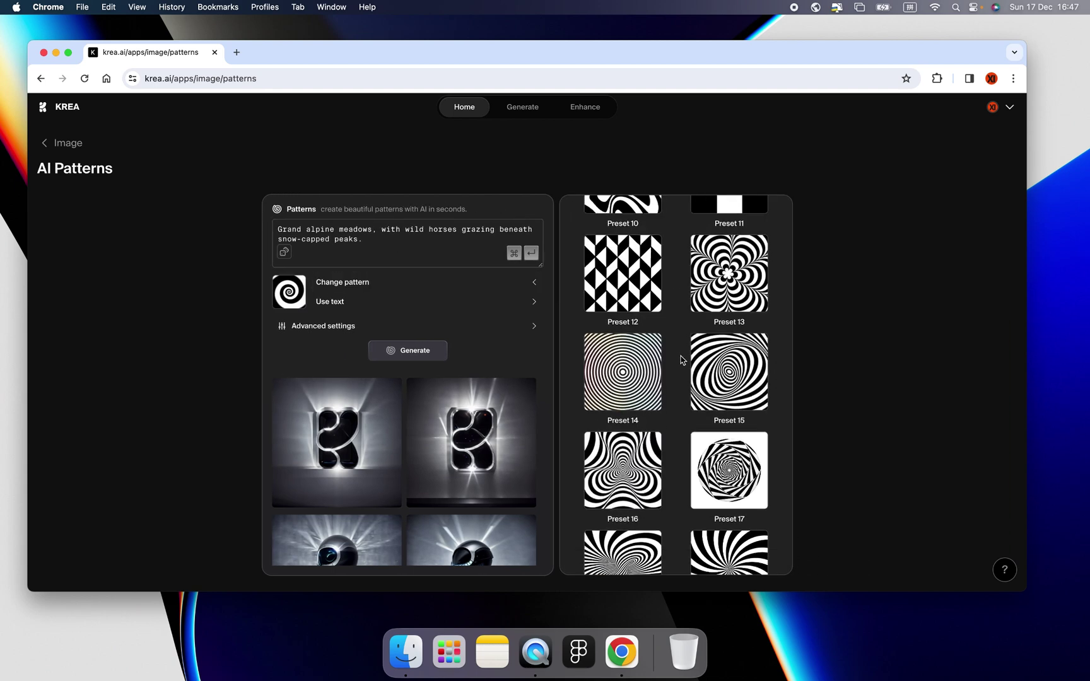
pyautogui.scroll(8, 702, 352)
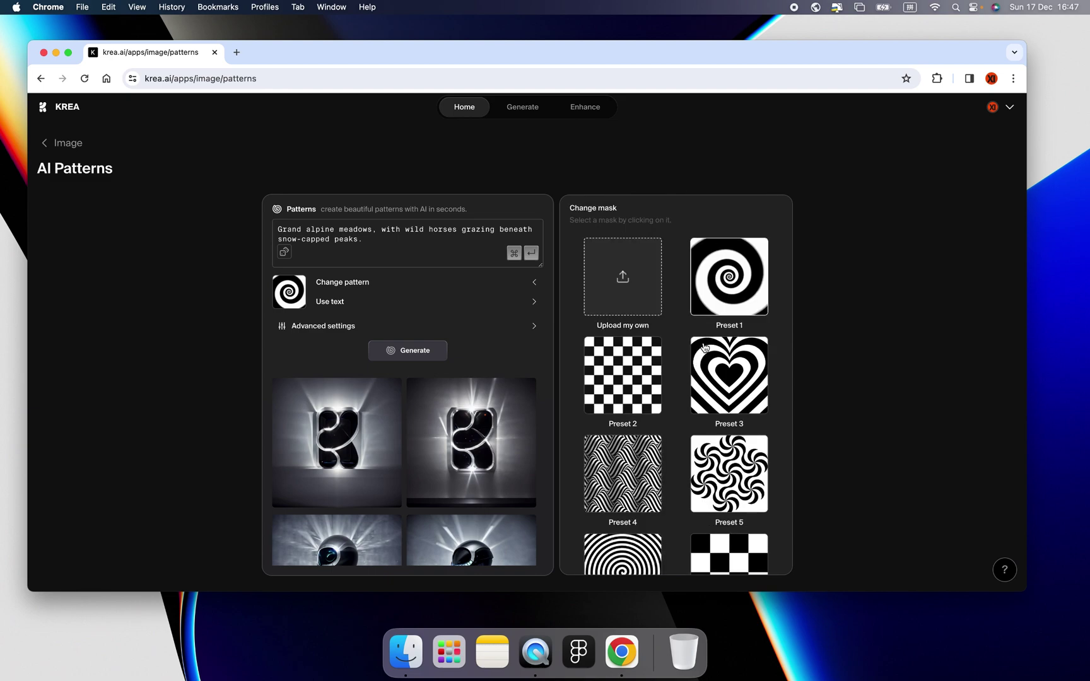
pyautogui.scroll(-10, 713, 363)
pyautogui.scroll(-5, 717, 366)
pyautogui.scroll(12, 694, 341)
pyautogui.scroll(-2, 674, 324)
pyautogui.scroll(2, 679, 329)
pyautogui.scroll(-2, 710, 377)
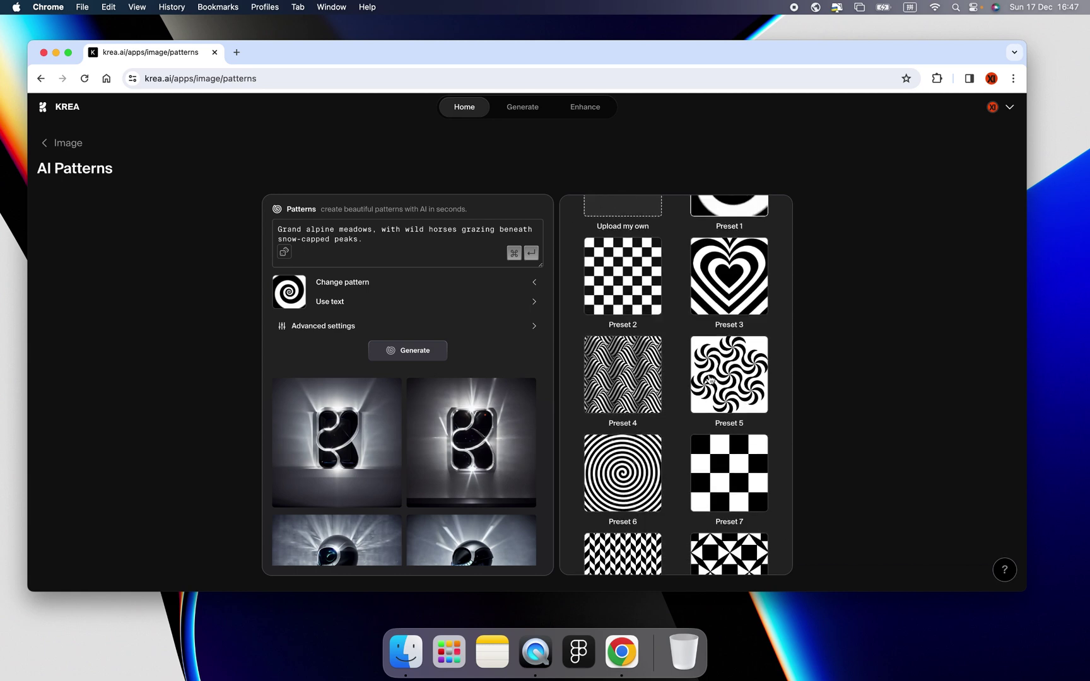
pyautogui.scroll(-2, 713, 376)
pyautogui.scroll(5, 713, 375)
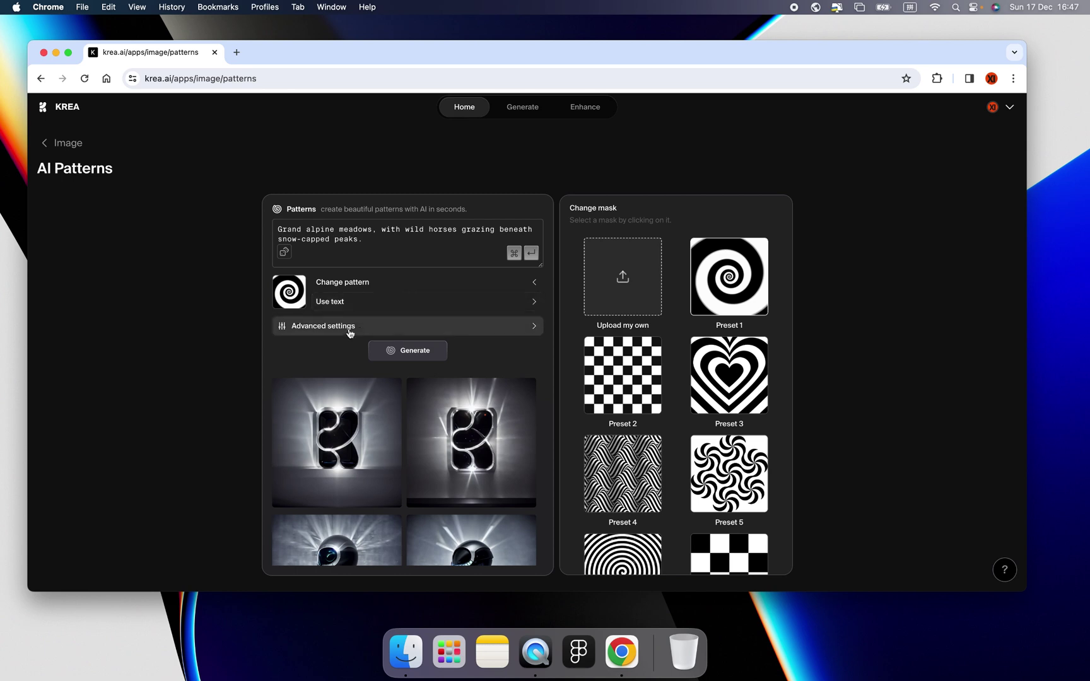
pyautogui.scroll(-10, 669, 410)
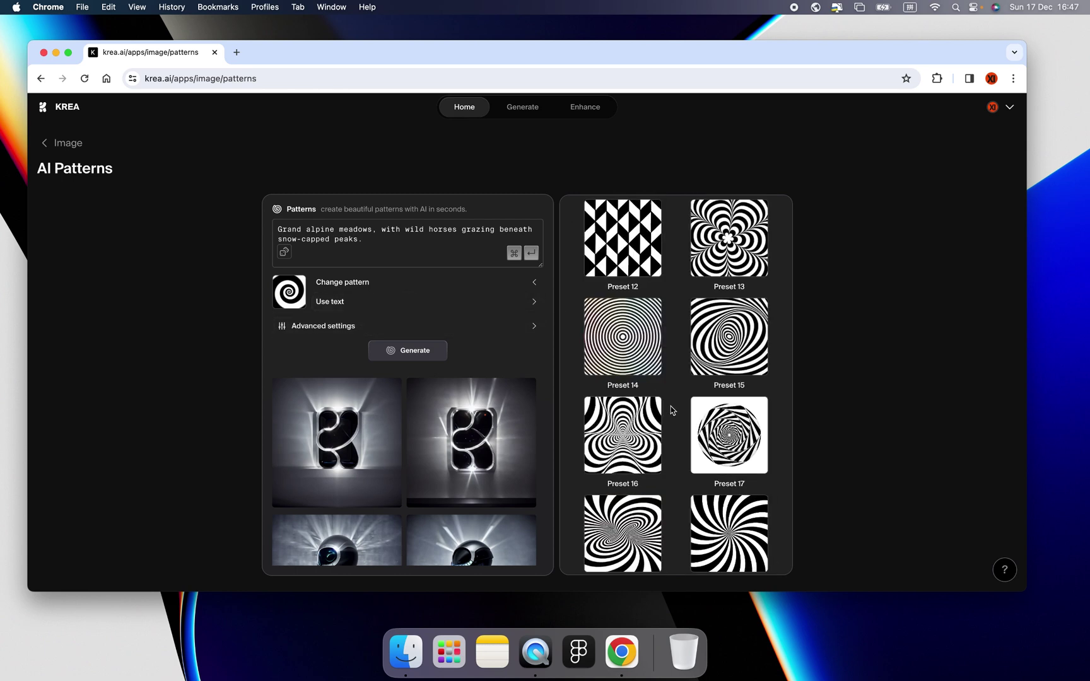
pyautogui.scroll(-4, 670, 404)
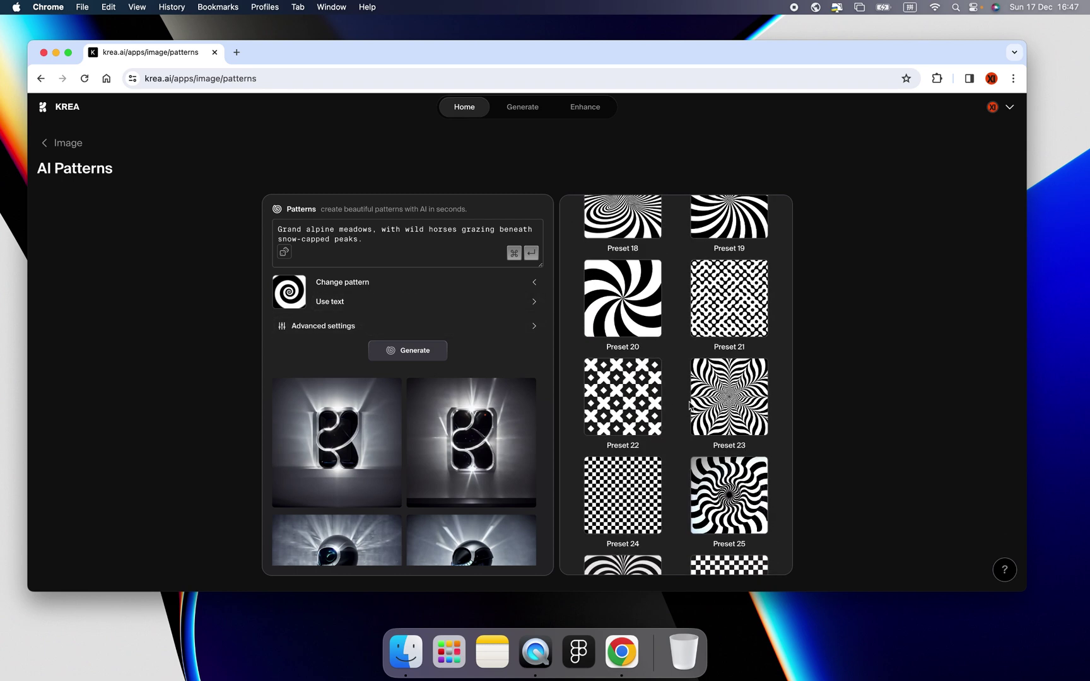
pyautogui.scroll(2, 660, 378)
pyautogui.click(728, 319)
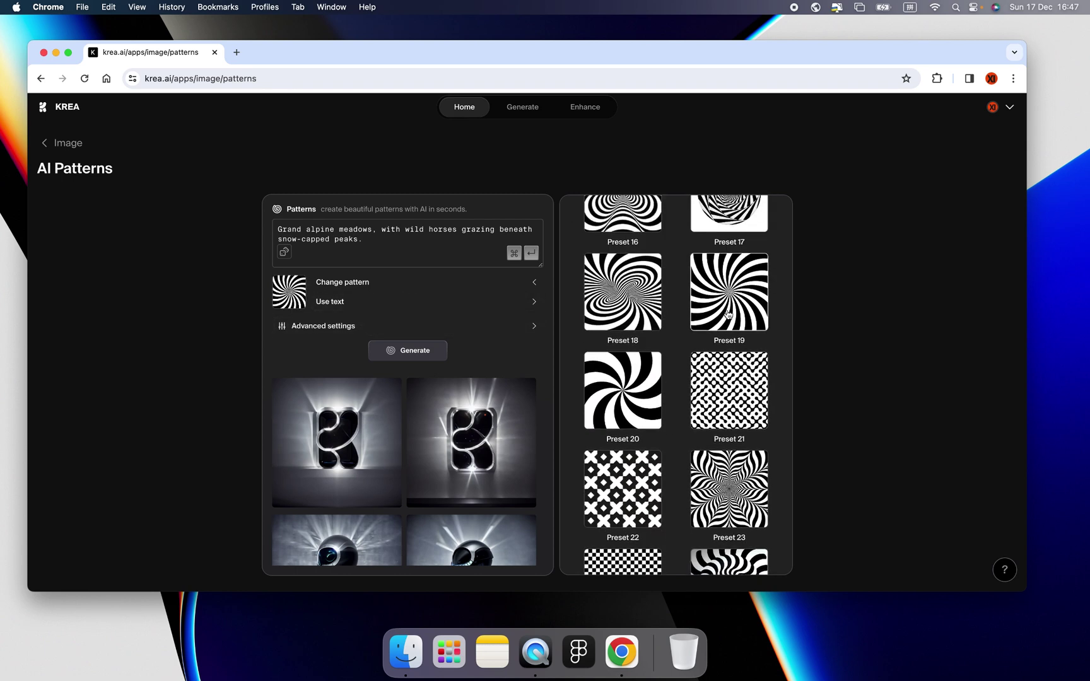
pyautogui.click(484, 335)
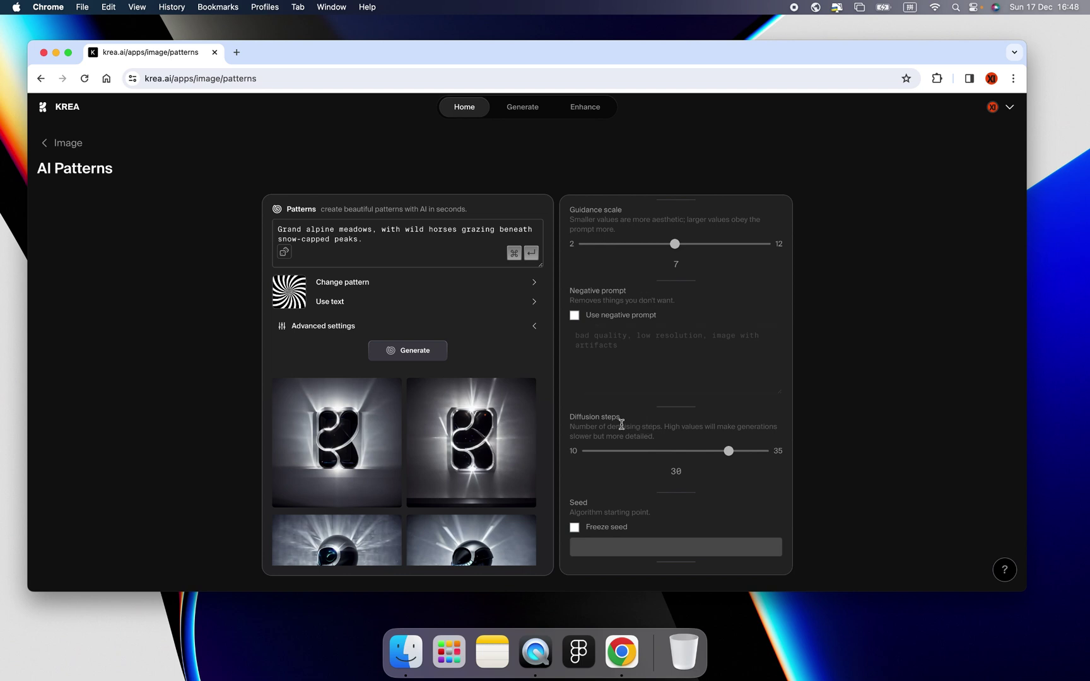
# Generate two alpine swirl images from Preset 19 and copy one result image.
pyautogui.click(490, 333)
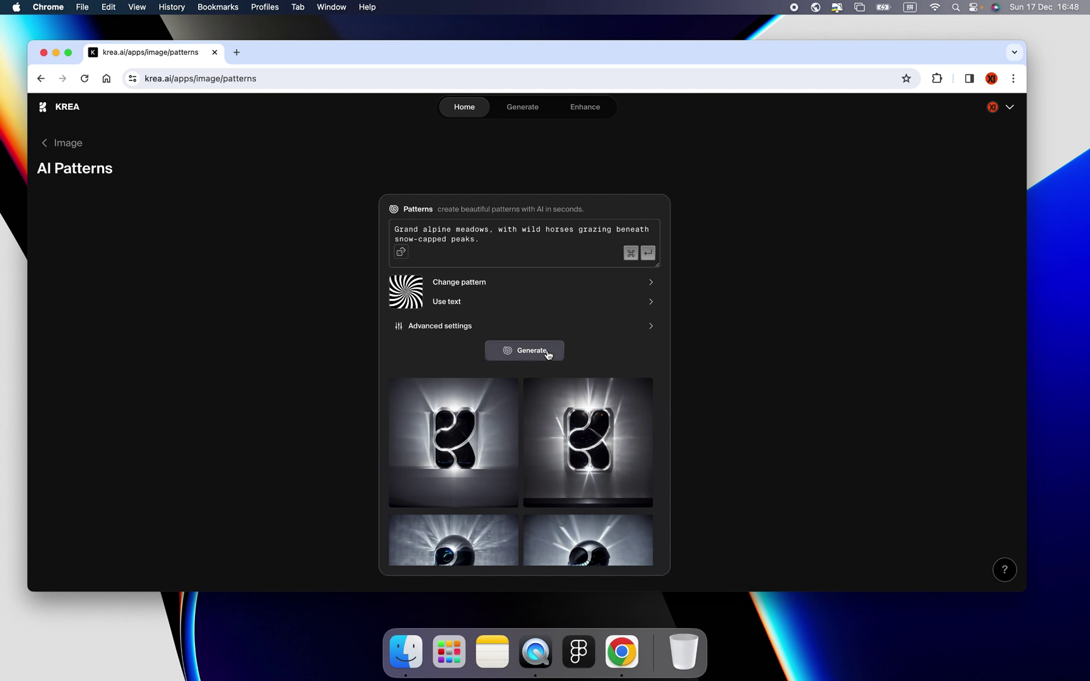
pyautogui.click(549, 357)
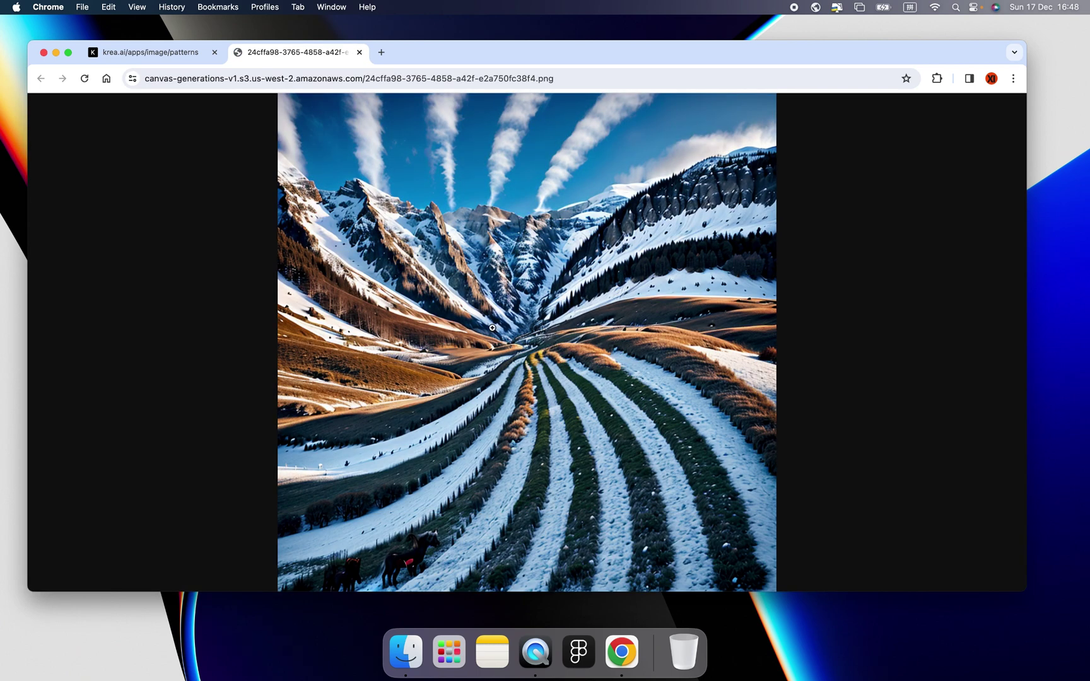
pyautogui.rightClick(496, 275)
pyautogui.click(510, 310)
pyautogui.click(182, 52)
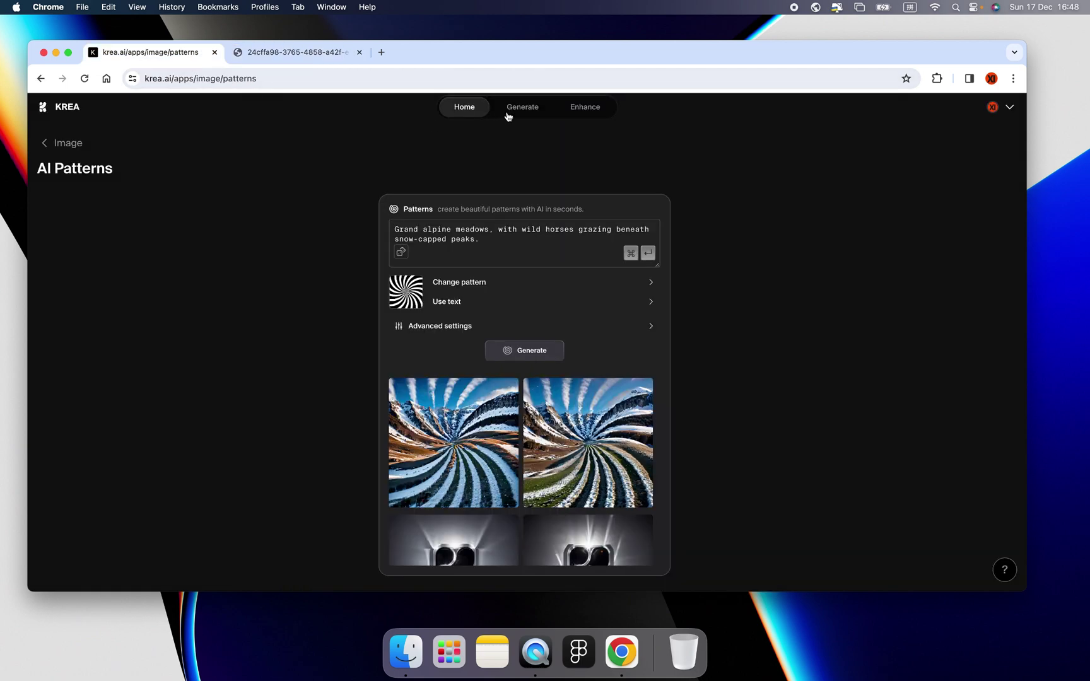
# Paste the swirl image into the Enhancer at 2048 × 2048 and set AI Strength to 0.80.
pyautogui.click(580, 109)
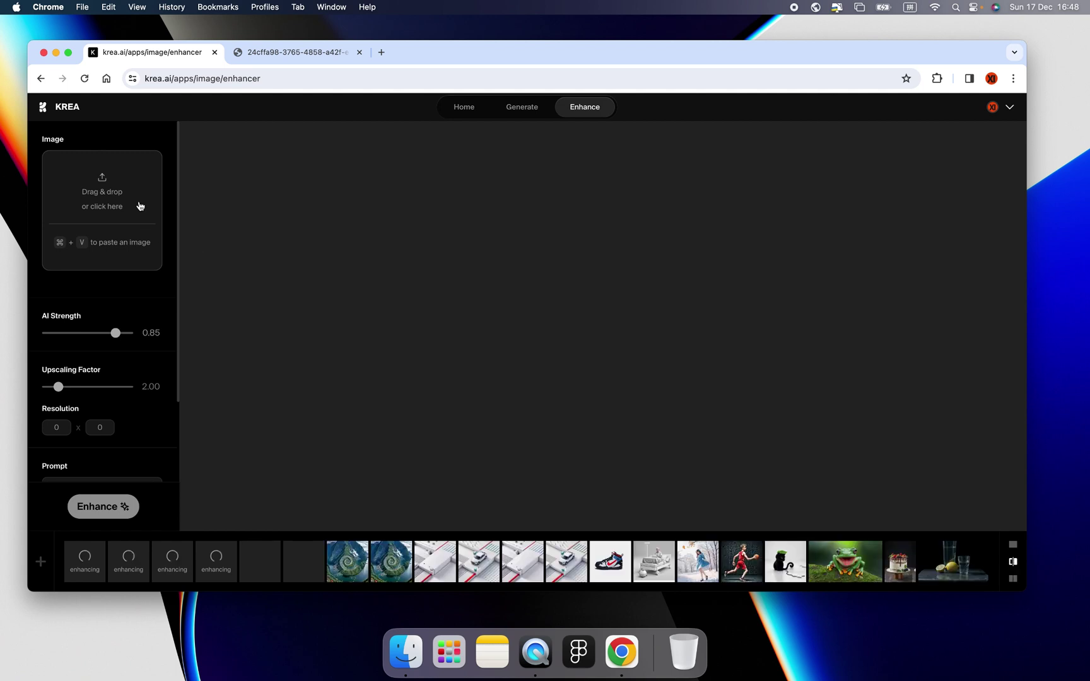
pyautogui.press('super+v')
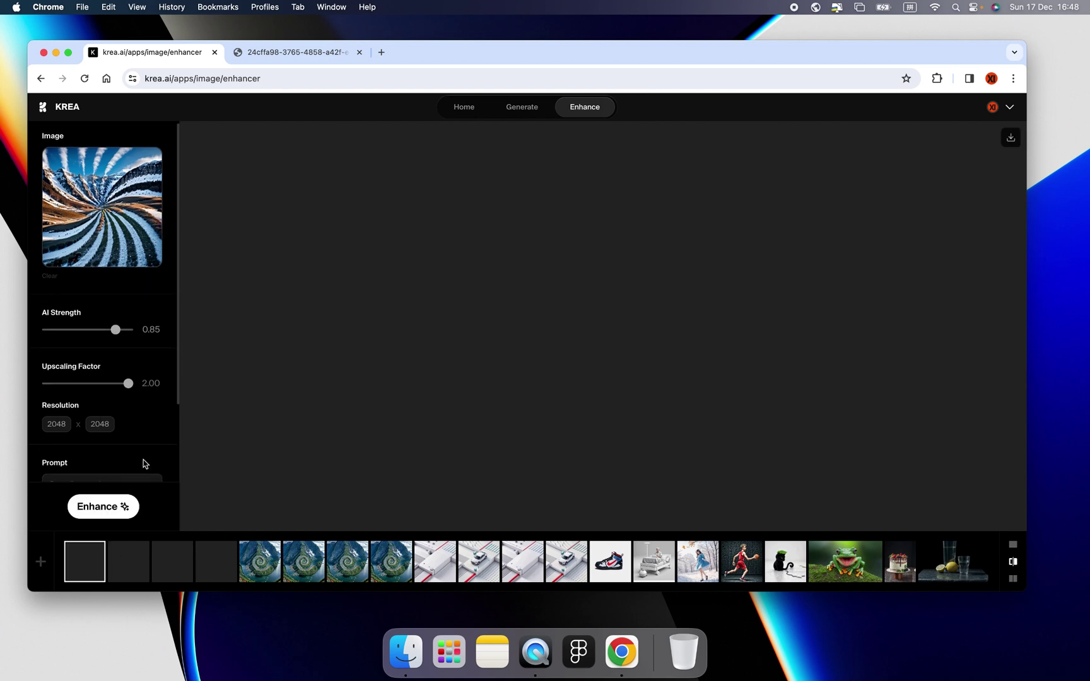
pyautogui.scroll(-2, 136, 465)
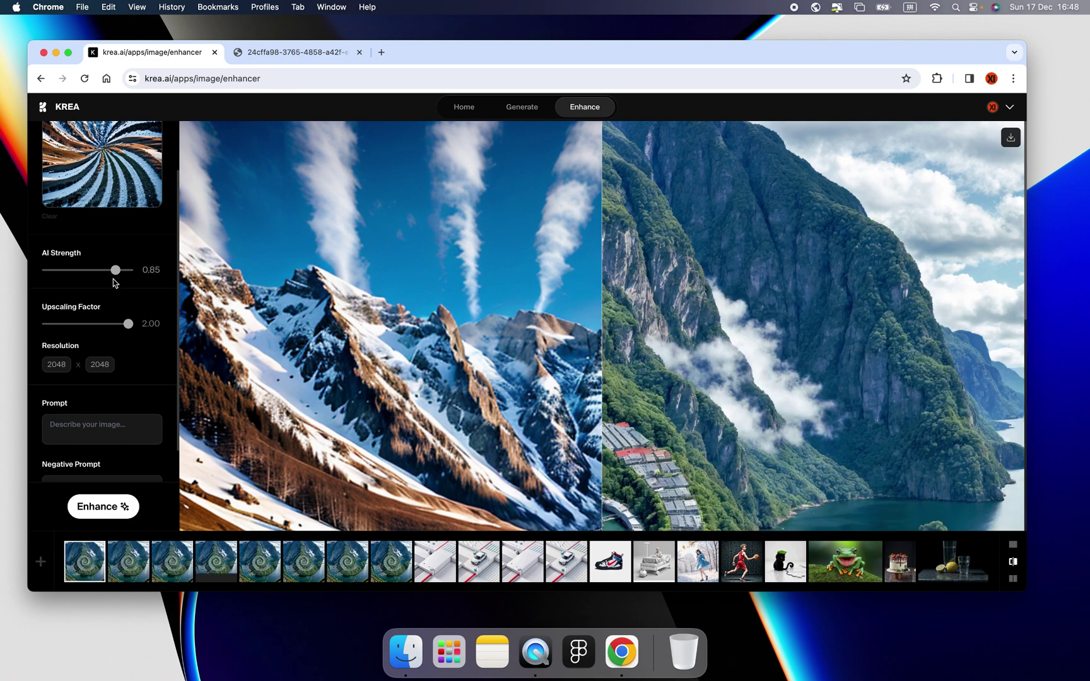
pyautogui.scroll(1, 113, 278)
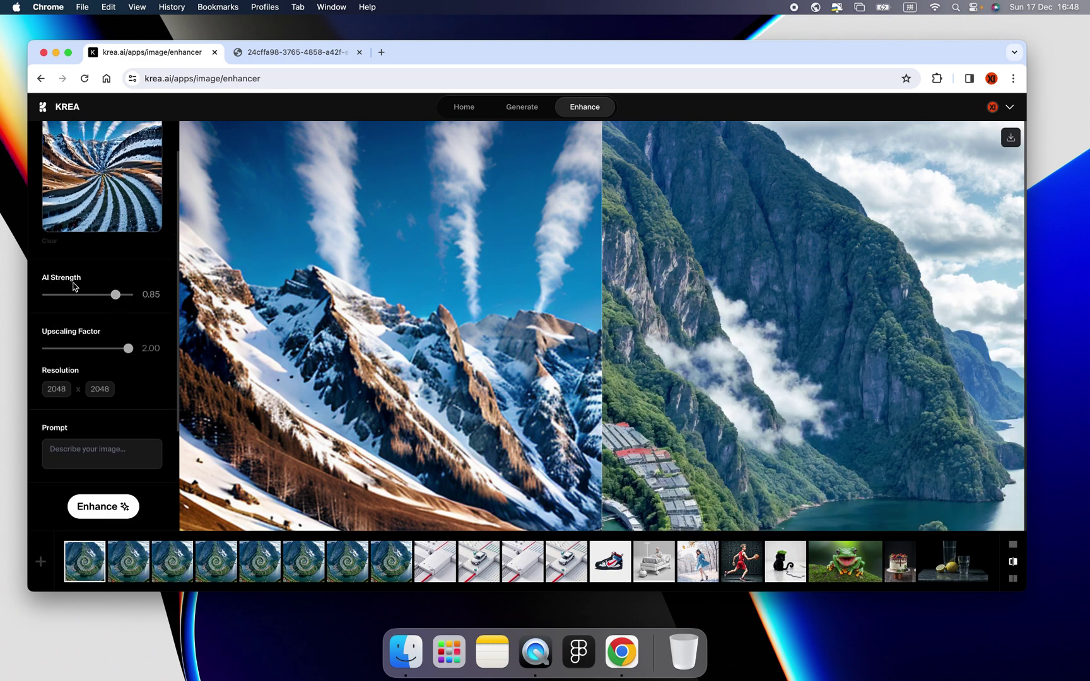
pyautogui.scroll(1, 116, 287)
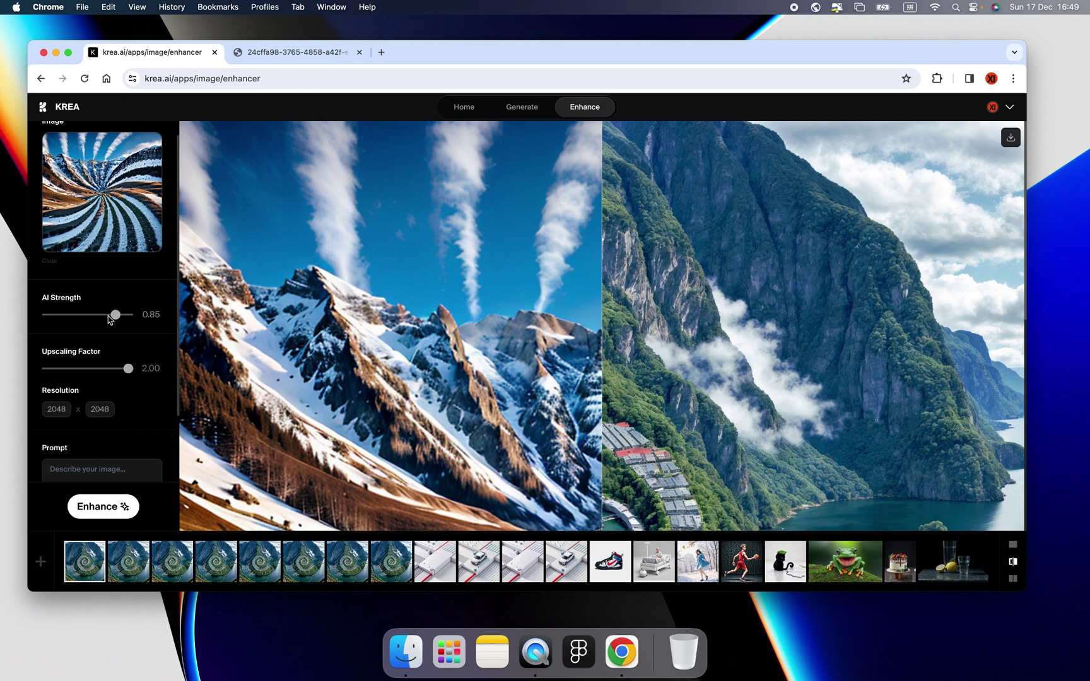
pyautogui.moveTo(113, 318)
pyautogui.mouseDown()
pyautogui.moveTo(94, 319)
pyautogui.moveTo(127, 318)
pyautogui.moveTo(117, 320)
pyautogui.mouseUp()
pyautogui.press('Left')
pyautogui.press('Left')
pyautogui.press('Left')
pyautogui.press('Left')
pyautogui.press('Left')
pyautogui.press('Left')
pyautogui.scroll(-2, 130, 430)
pyautogui.scroll(3, 117, 445)
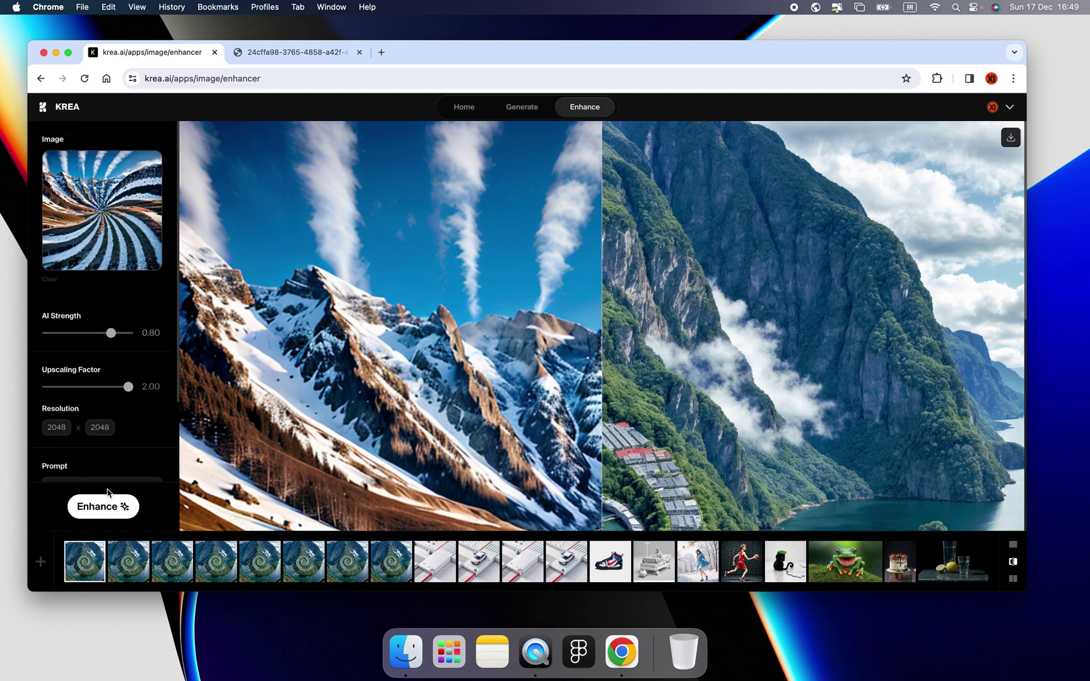
# Run the enhancement and compare the spiral fjord, teal-roofed and grey-roofed variants against the original.
pyautogui.click(106, 511)
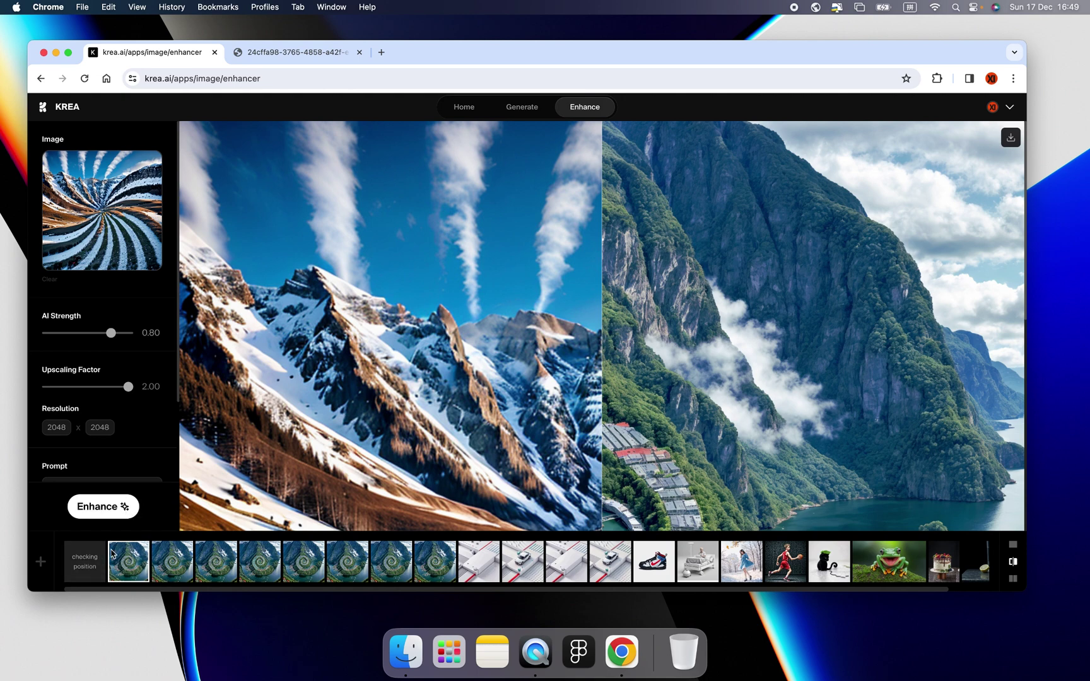
pyautogui.scroll(-3, 466, 366)
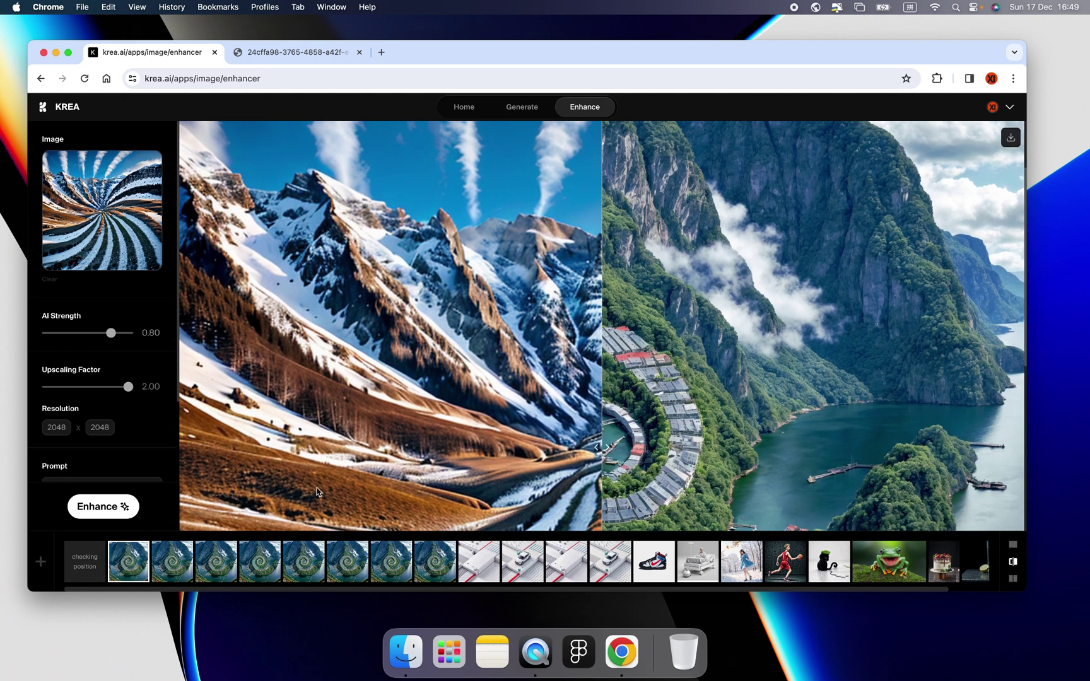
pyautogui.click(173, 560)
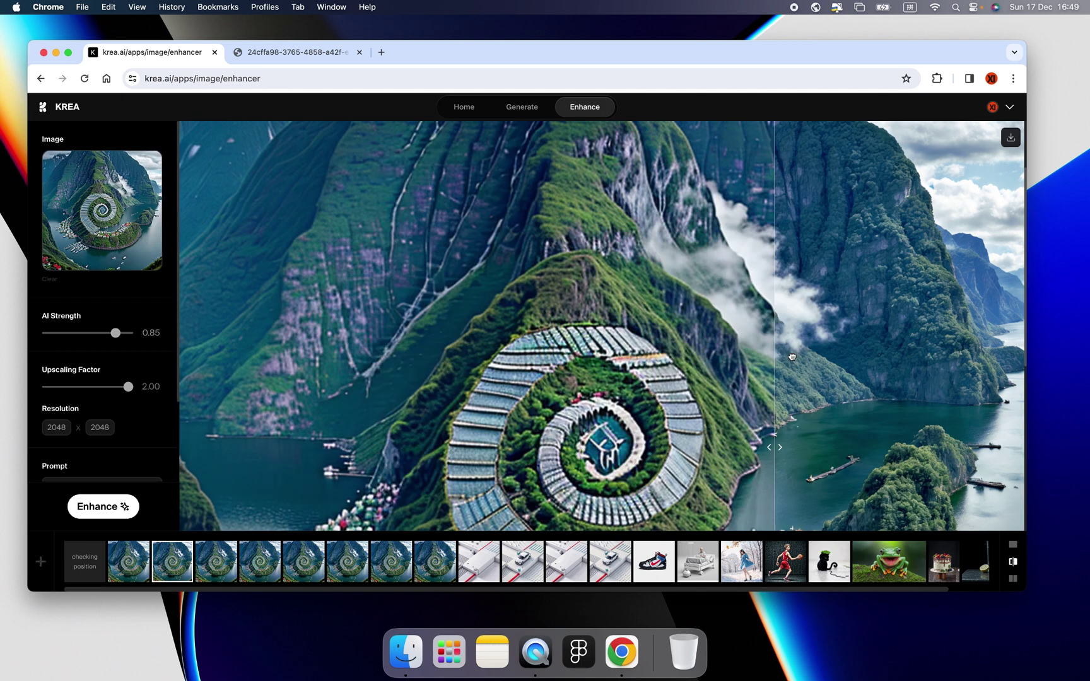
pyautogui.scroll(-5, 544, 371)
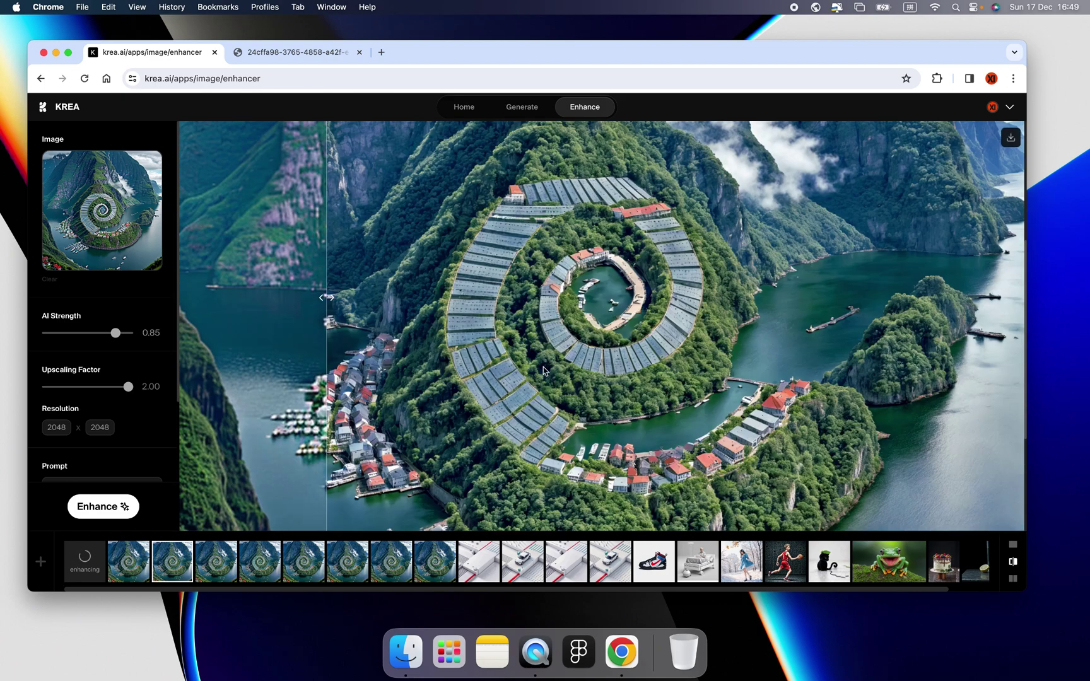
pyautogui.click(262, 561)
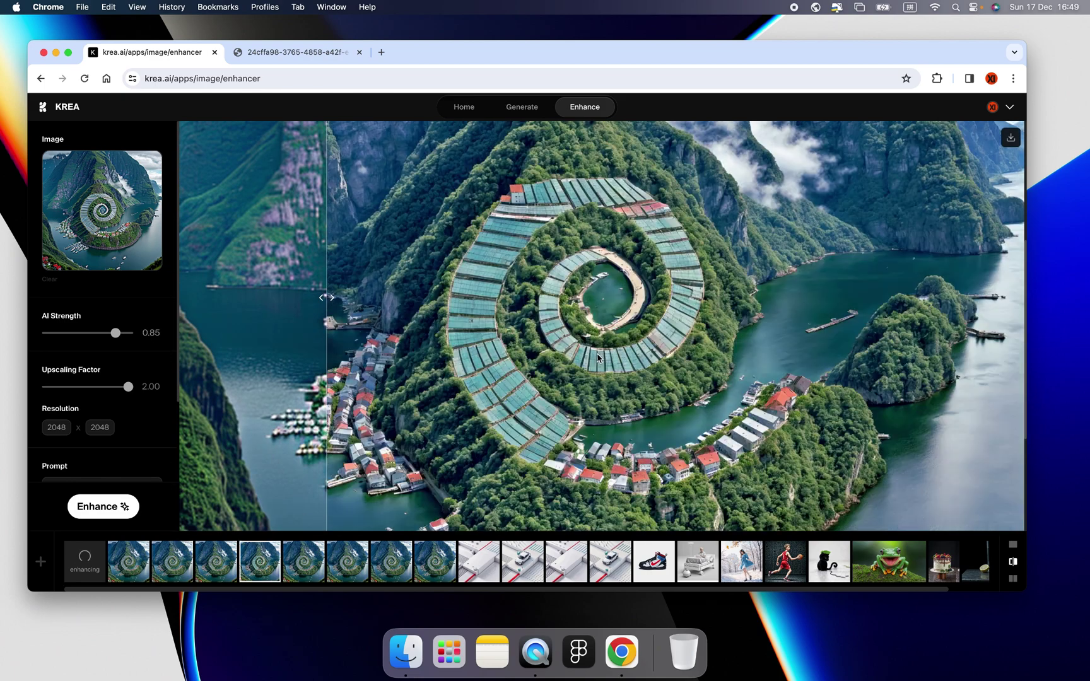
pyautogui.scroll(-1, 598, 372)
pyautogui.scroll(10, 598, 372)
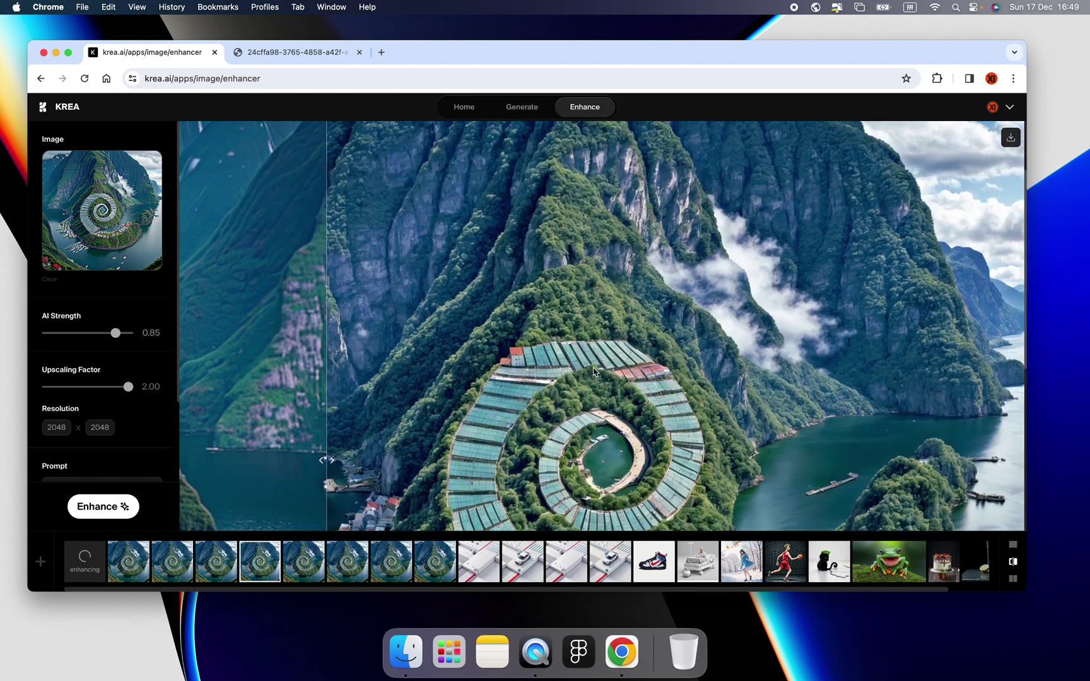
pyautogui.scroll(-9, 593, 372)
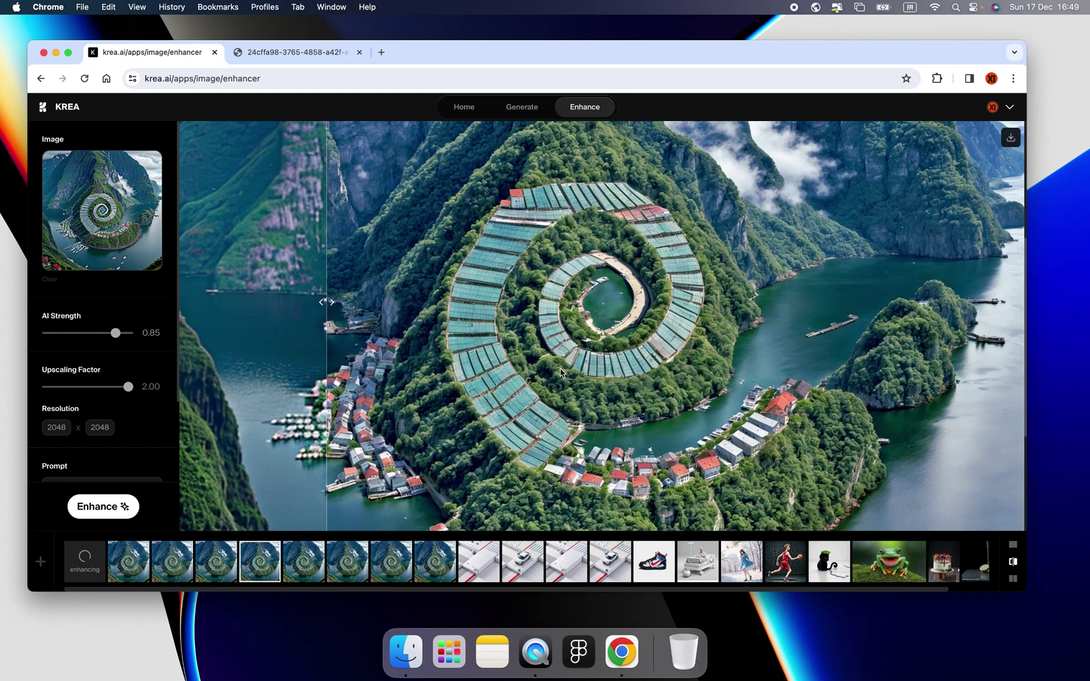
pyautogui.click(303, 561)
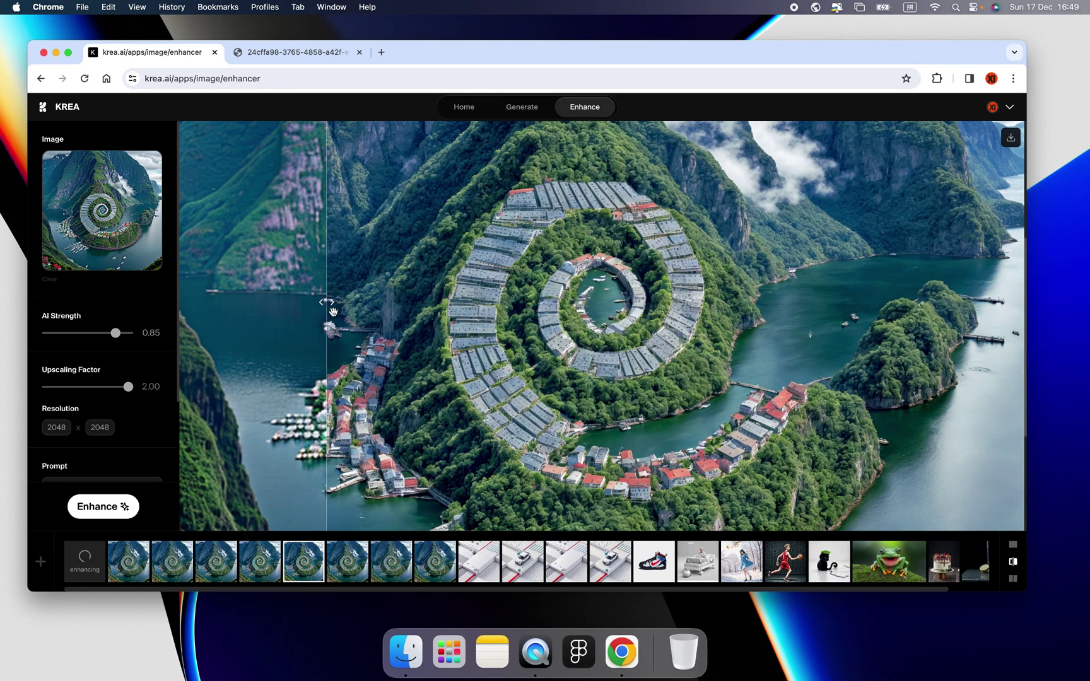
pyautogui.moveTo(329, 308); pyautogui.dragTo(305, 302)
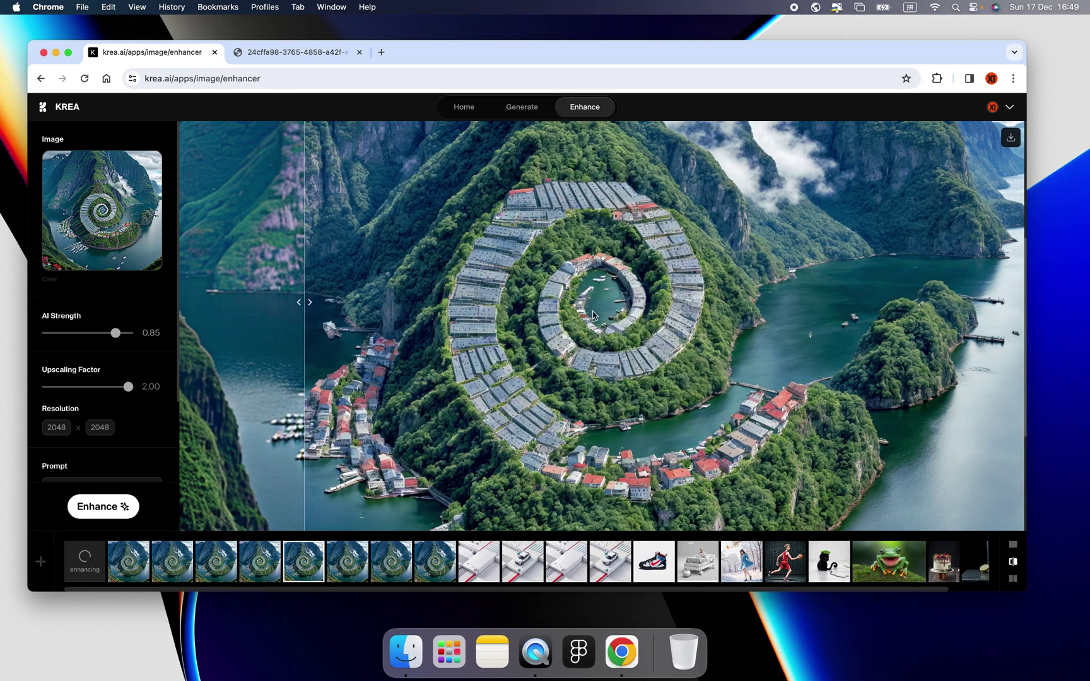
pyautogui.scroll(7, 287, 146)
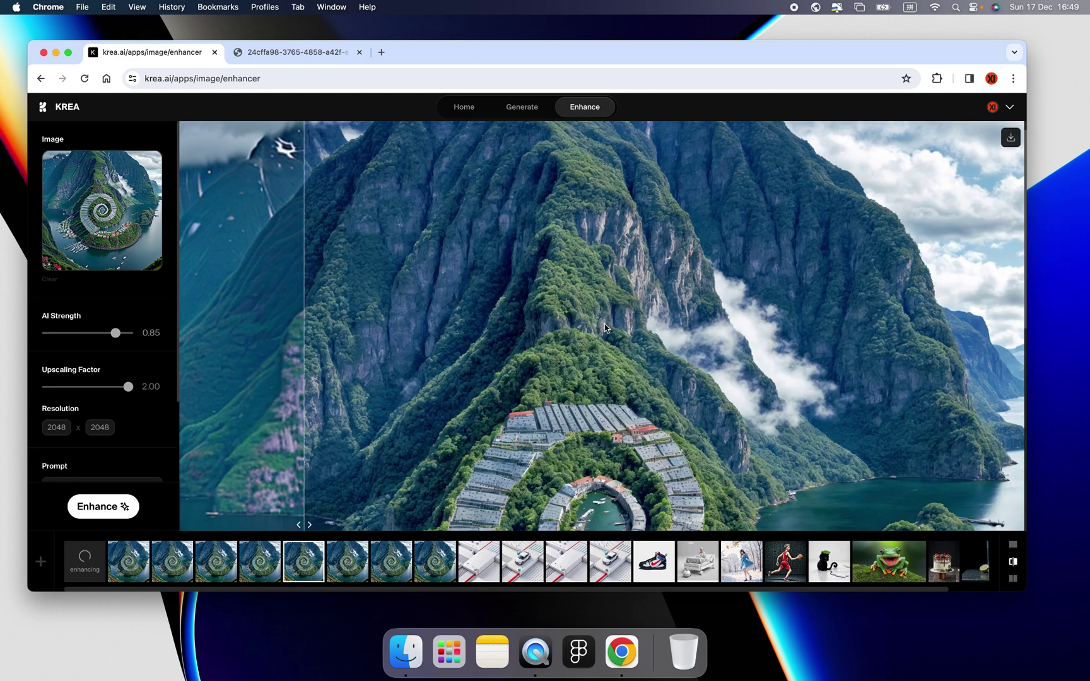
pyautogui.scroll(-3, 366, 336)
pyautogui.moveTo(307, 329); pyautogui.dragTo(621, 354)
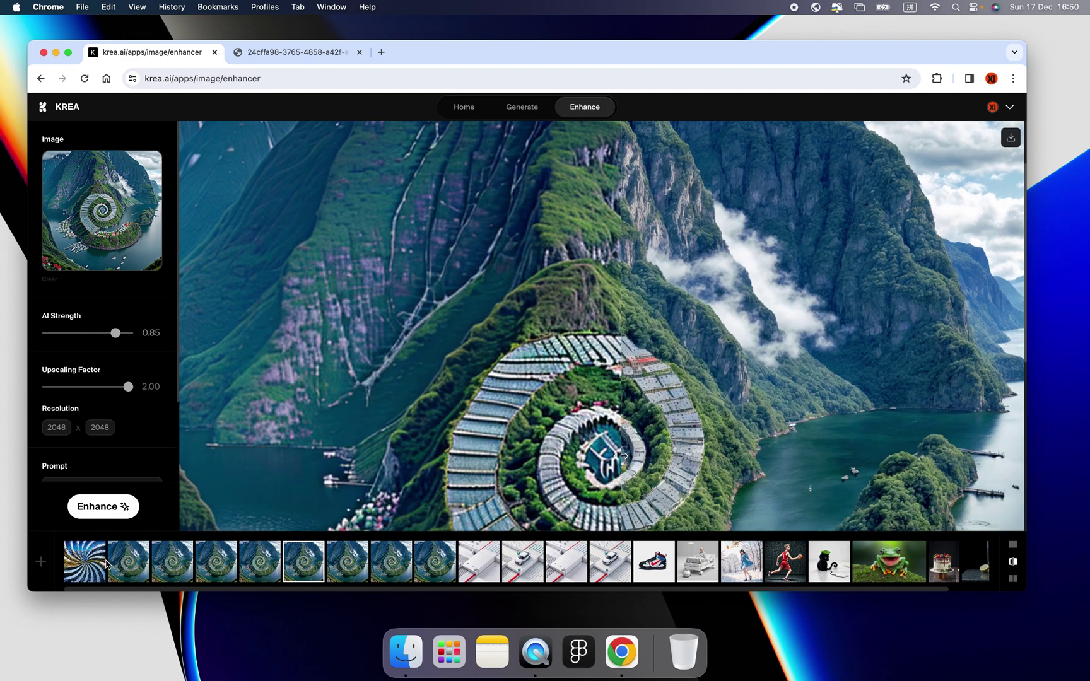
# Select the snowy alpine swirl result, compare before and after, and download it as enhanced-image.png.
pyautogui.click(87, 568)
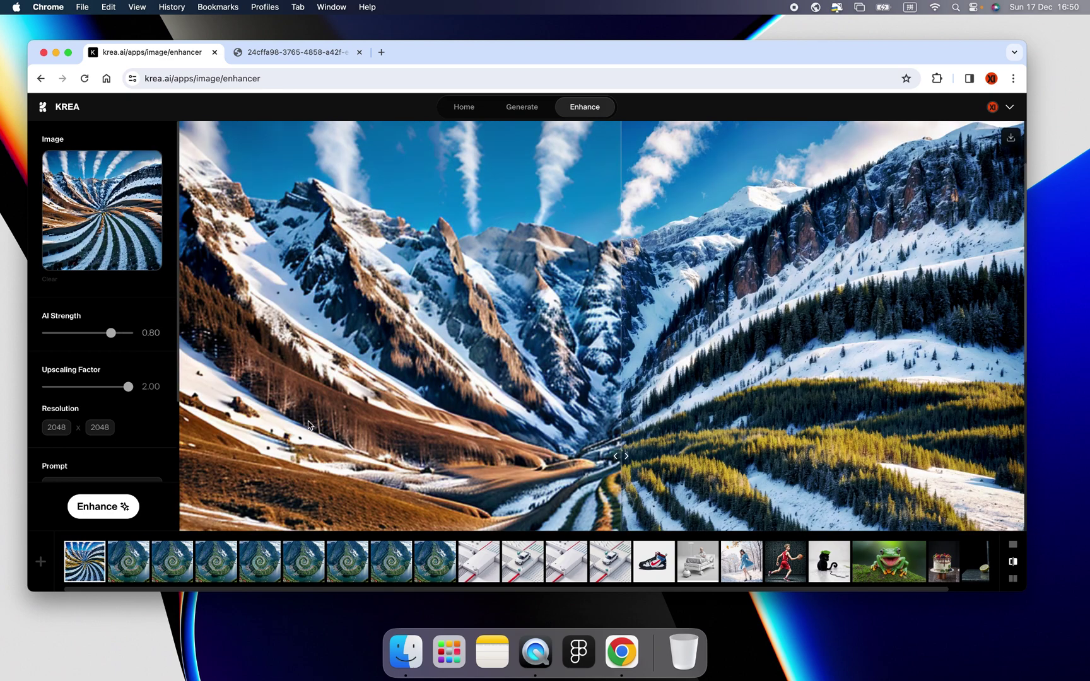
pyautogui.scroll(-3, 505, 393)
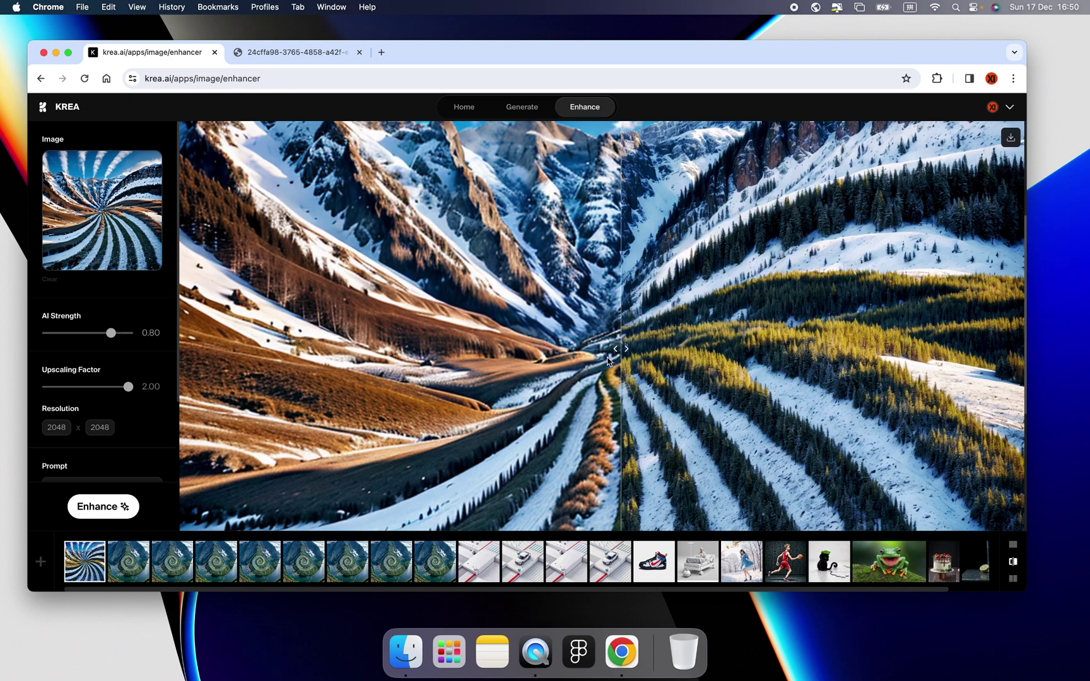
pyautogui.moveTo(608, 361); pyautogui.dragTo(235, 381)
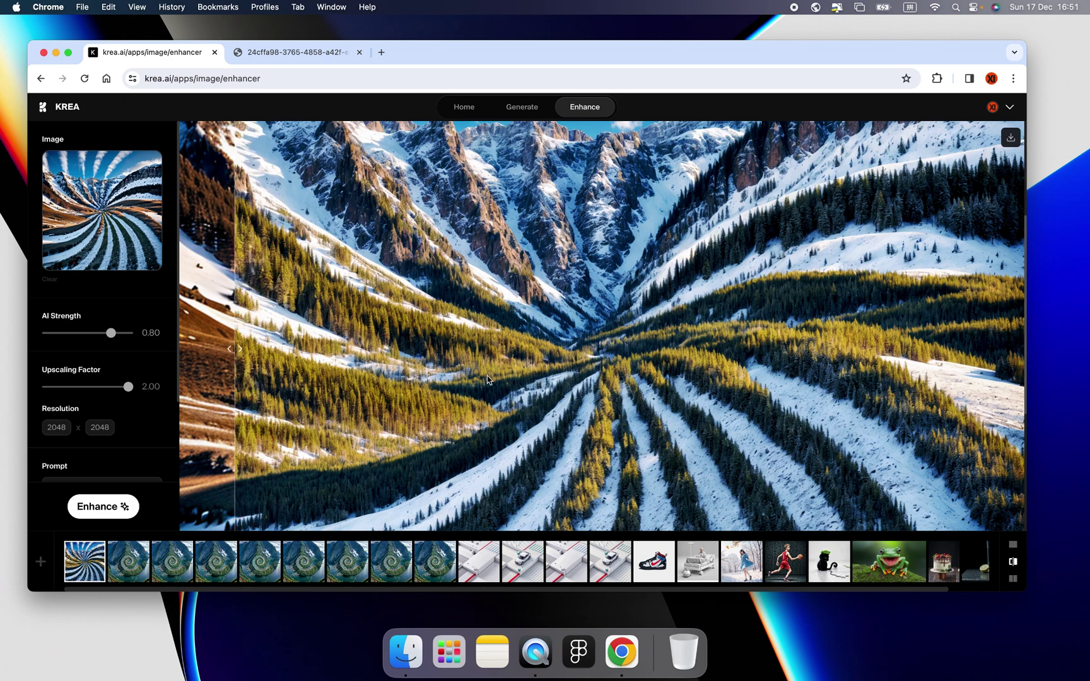
pyautogui.scroll(4, 488, 379)
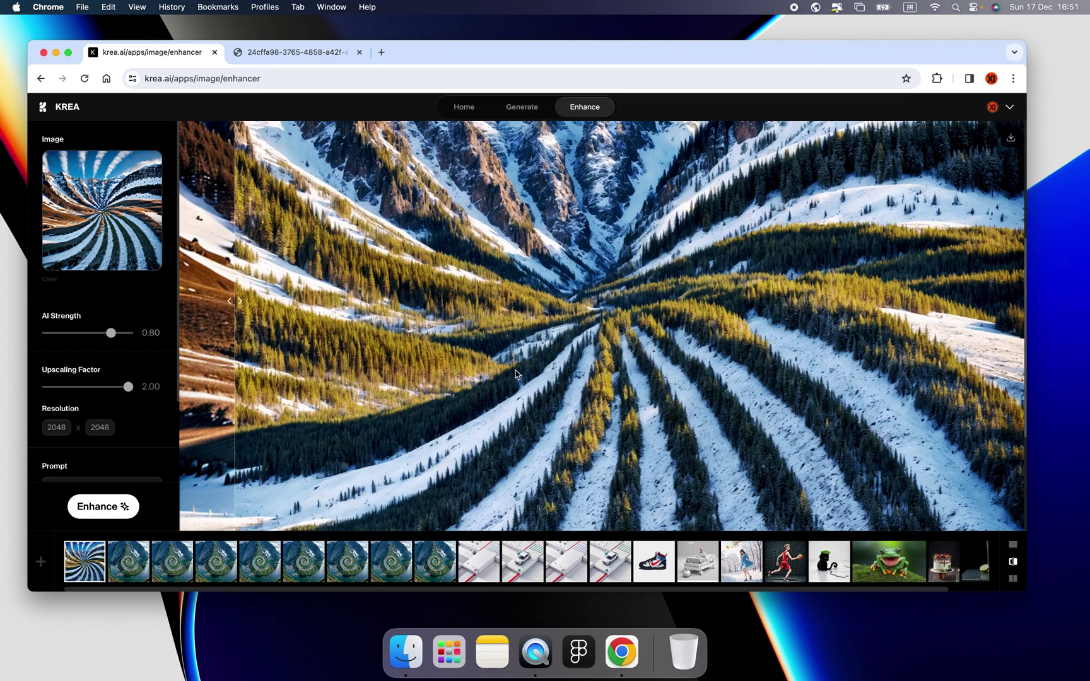
pyautogui.scroll(5, 515, 374)
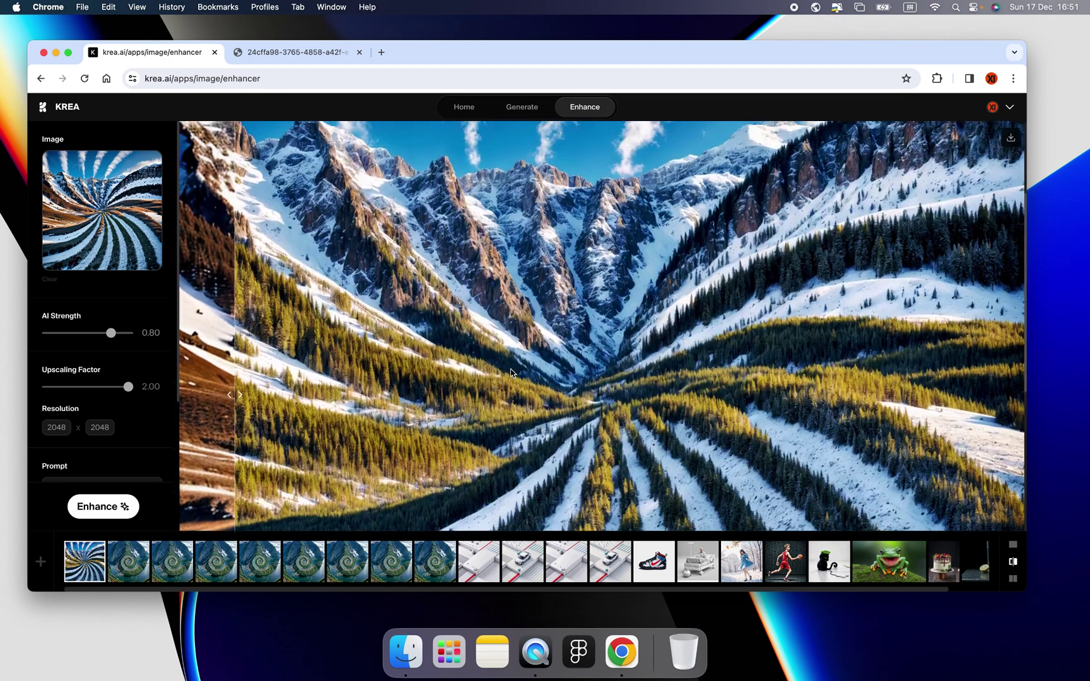
pyautogui.scroll(-4, 530, 369)
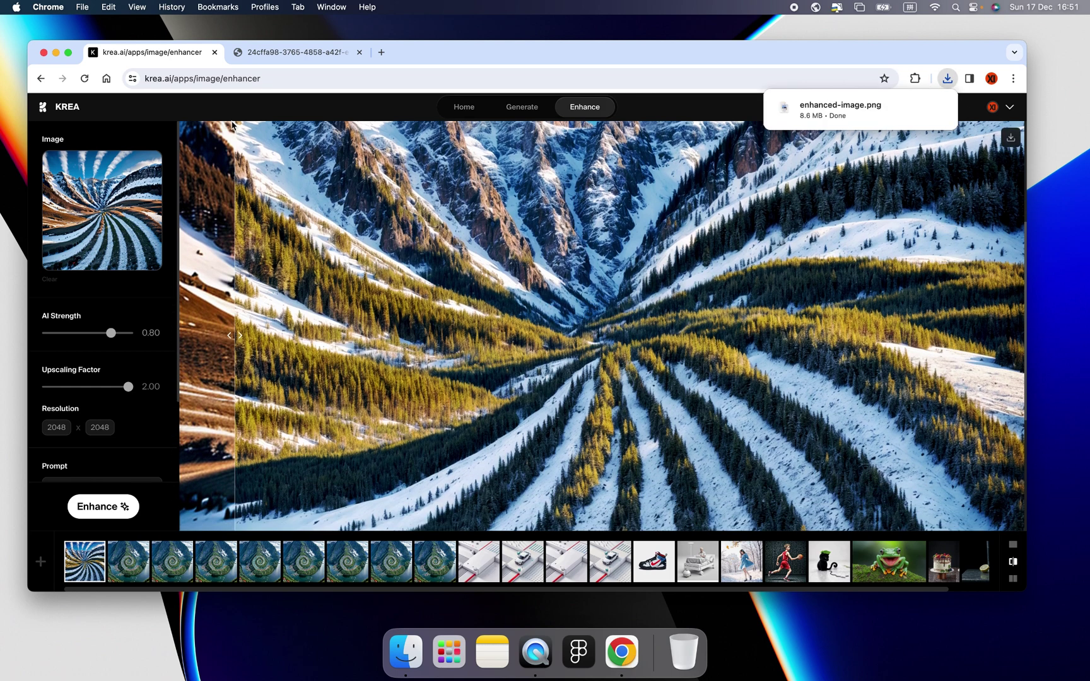
# Go from the Enhancer to the Krea home page and launch the Logo Illusions app.
pyautogui.click(464, 107)
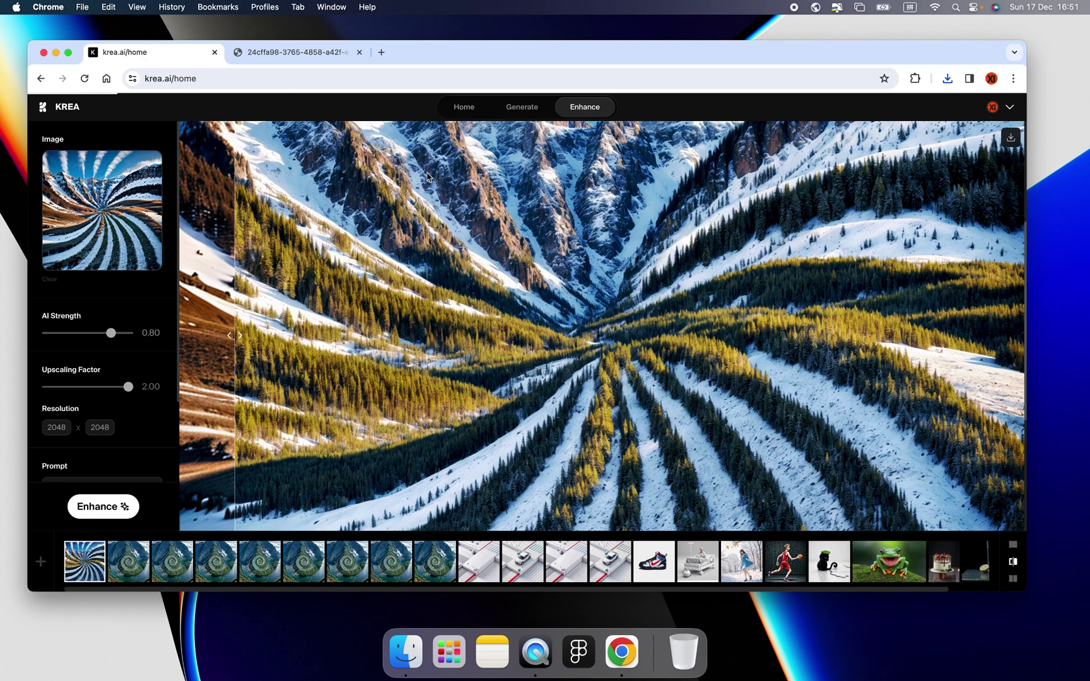
pyautogui.scroll(-5, 442, 221)
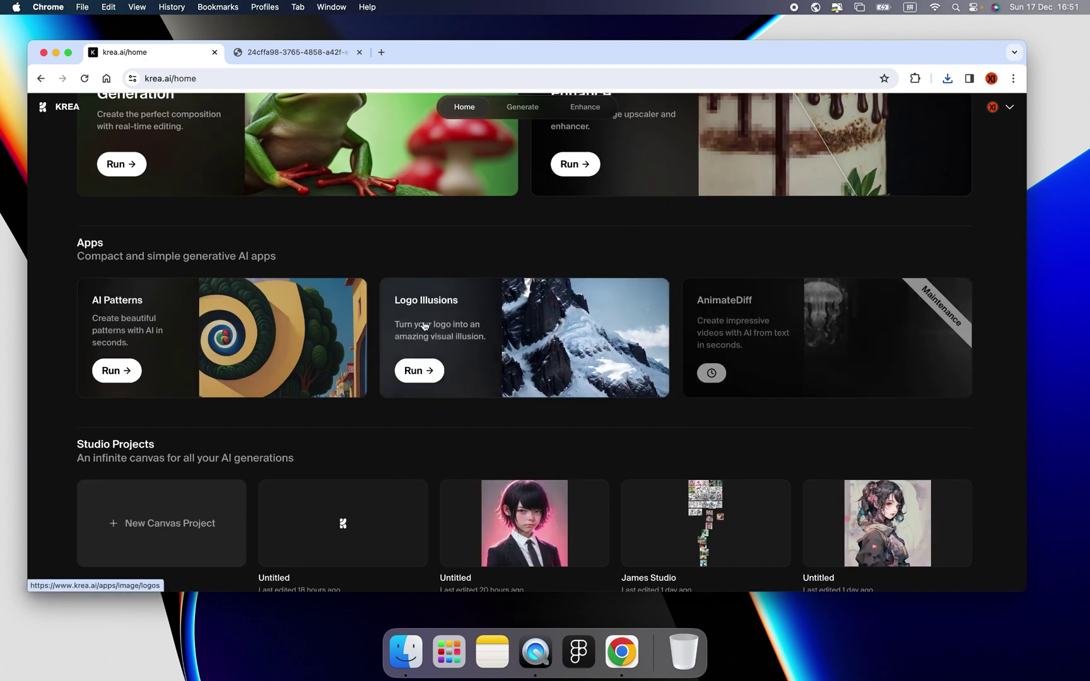
pyautogui.click(434, 370)
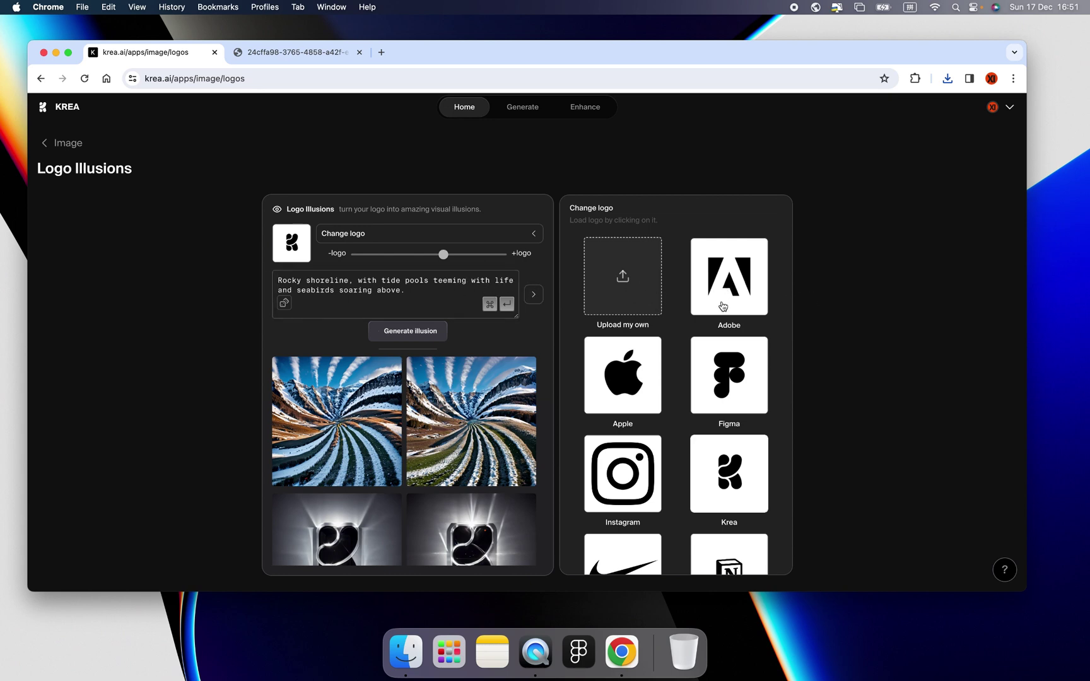
# Choose the Nike logo, roll random prompts to a Bruges inn scene, and set logo strength to 50%.
pyautogui.scroll(-2, 723, 306)
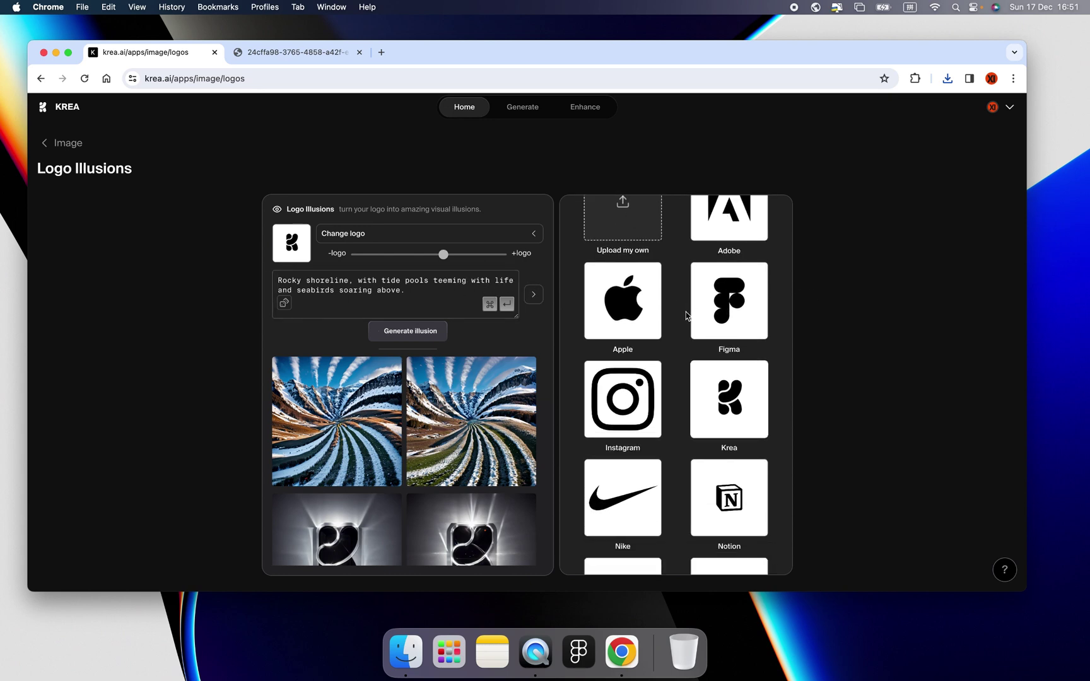
pyautogui.scroll(-3, 662, 334)
pyautogui.click(612, 418)
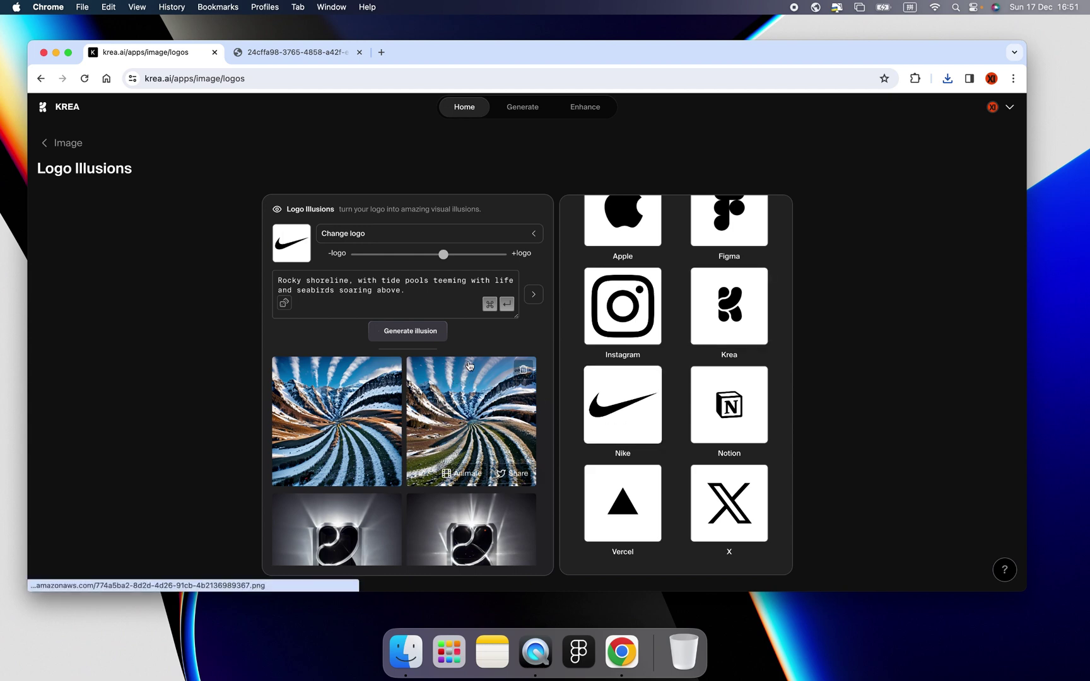
pyautogui.click(285, 304)
pyautogui.click(284, 304)
pyautogui.click(284, 305)
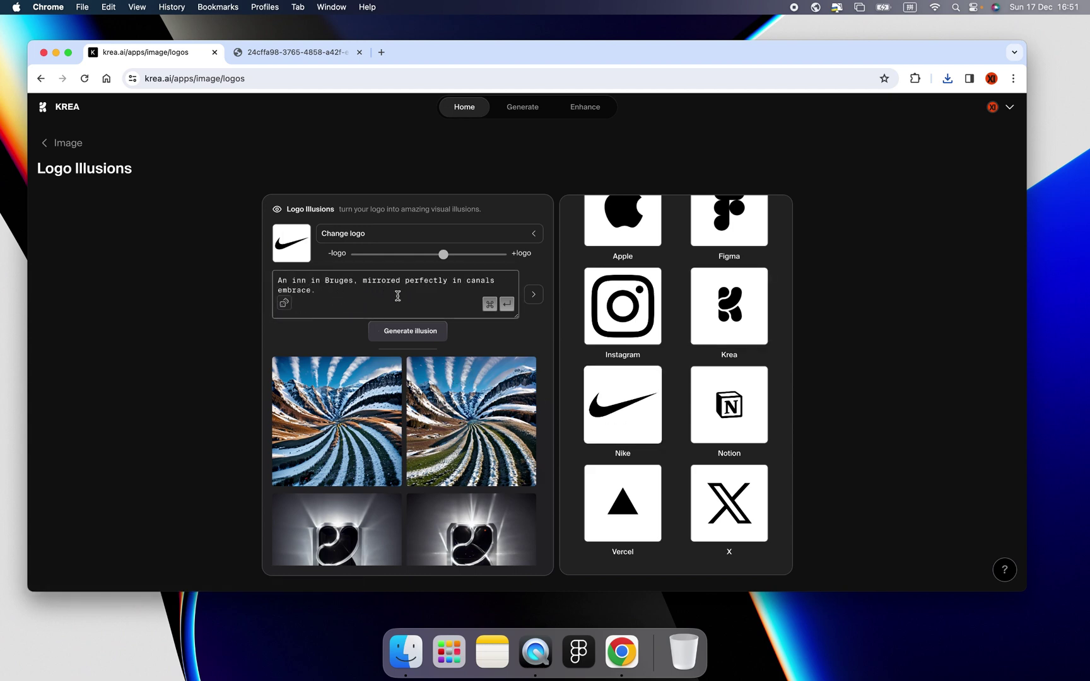
pyautogui.moveTo(444, 260)
pyautogui.moveTo(423, 260); pyautogui.dragTo(459, 258)
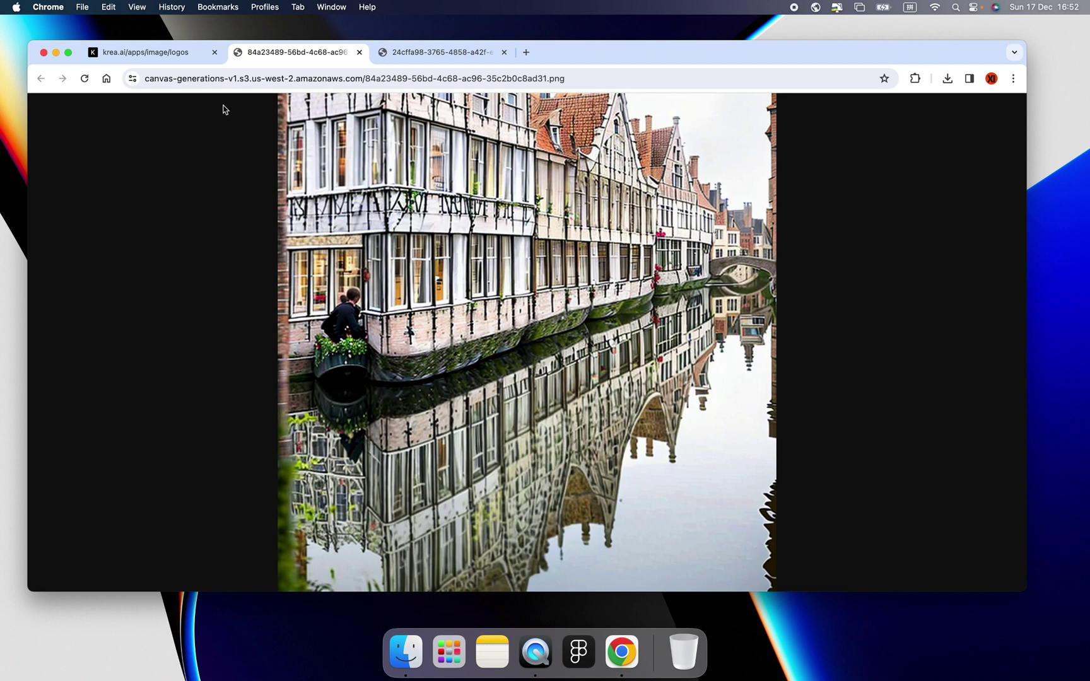
# Generate Nike-logo illusions of the Marrakech souk and open the first result full-size.
pyautogui.click(148, 52)
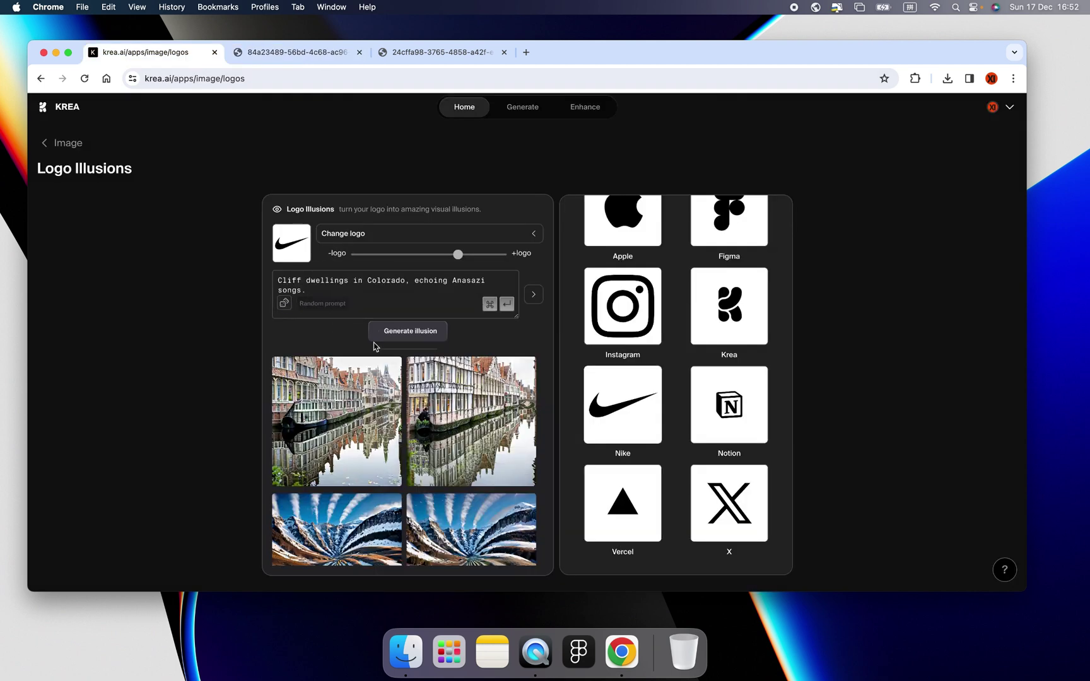
pyautogui.click(421, 332)
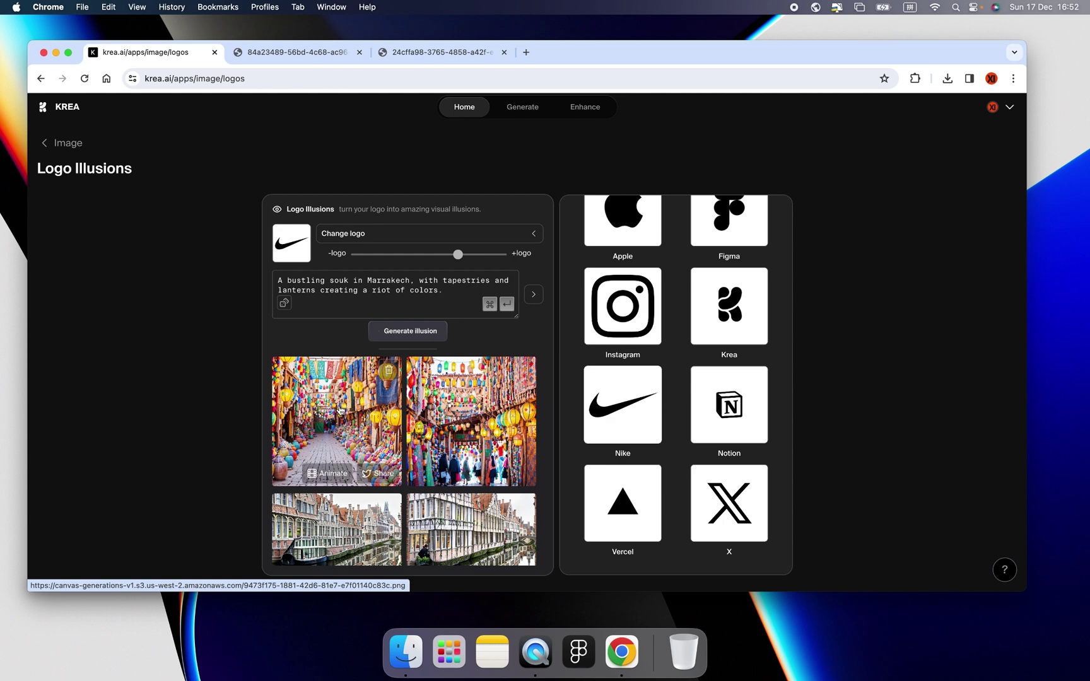
pyautogui.click(339, 410)
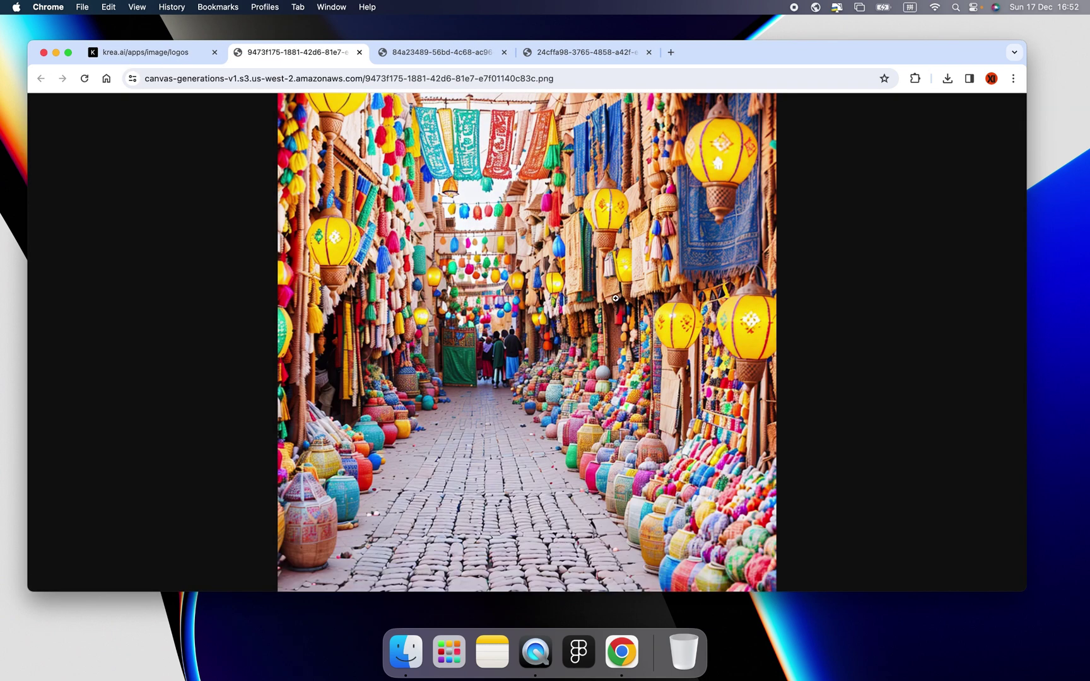
# Copy the first souk illusion into the Enhancer and upscale it to 2048 × 2048 at AI Strength 0.81.
pyautogui.click(176, 54)
pyautogui.rightClick(336, 401)
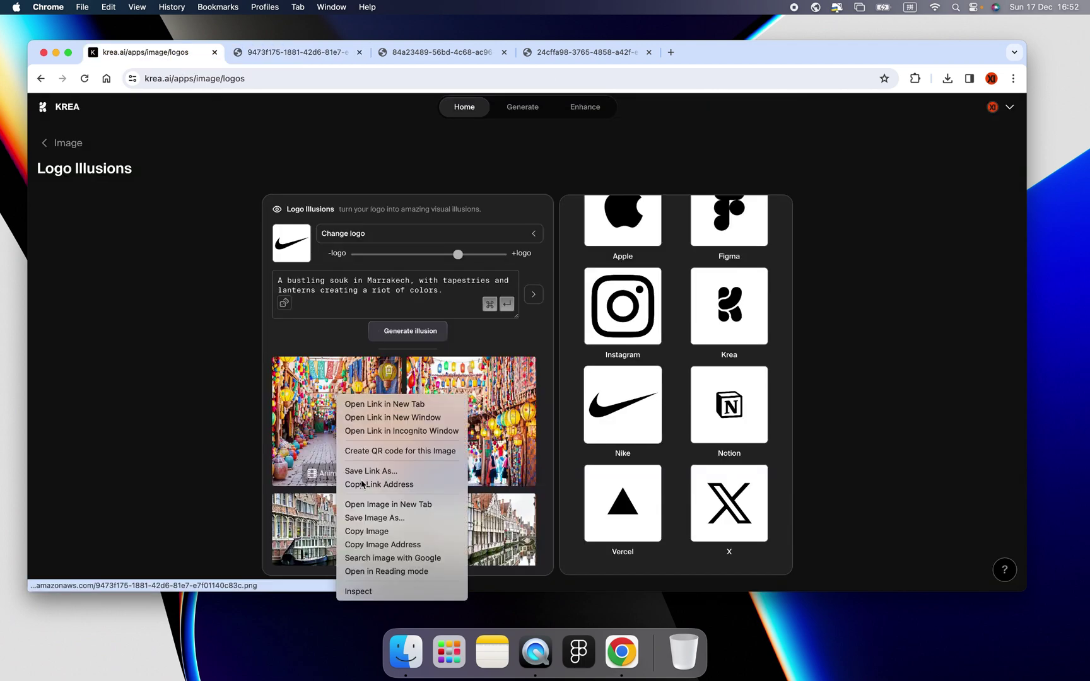
pyautogui.click(378, 531)
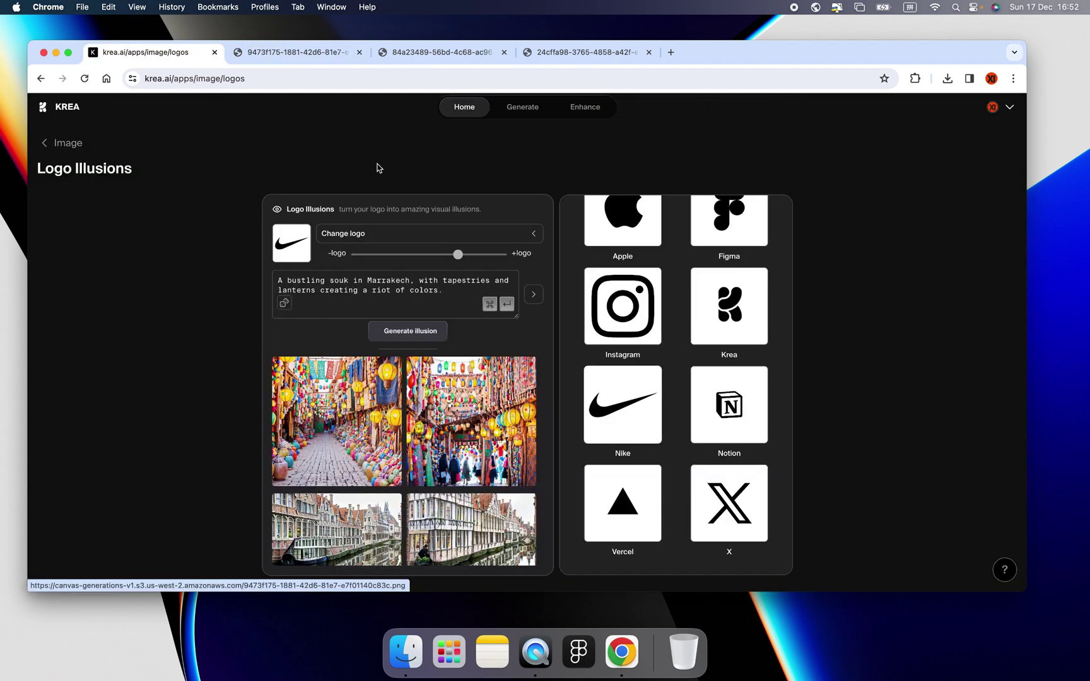
pyautogui.click(577, 114)
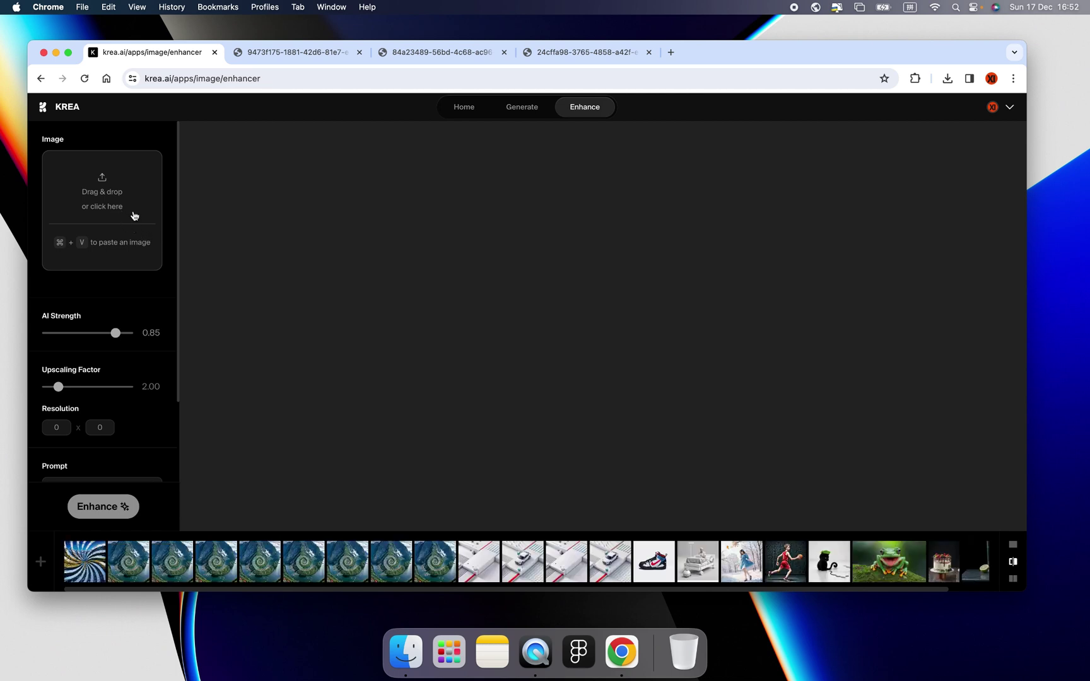
pyautogui.press('super+v')
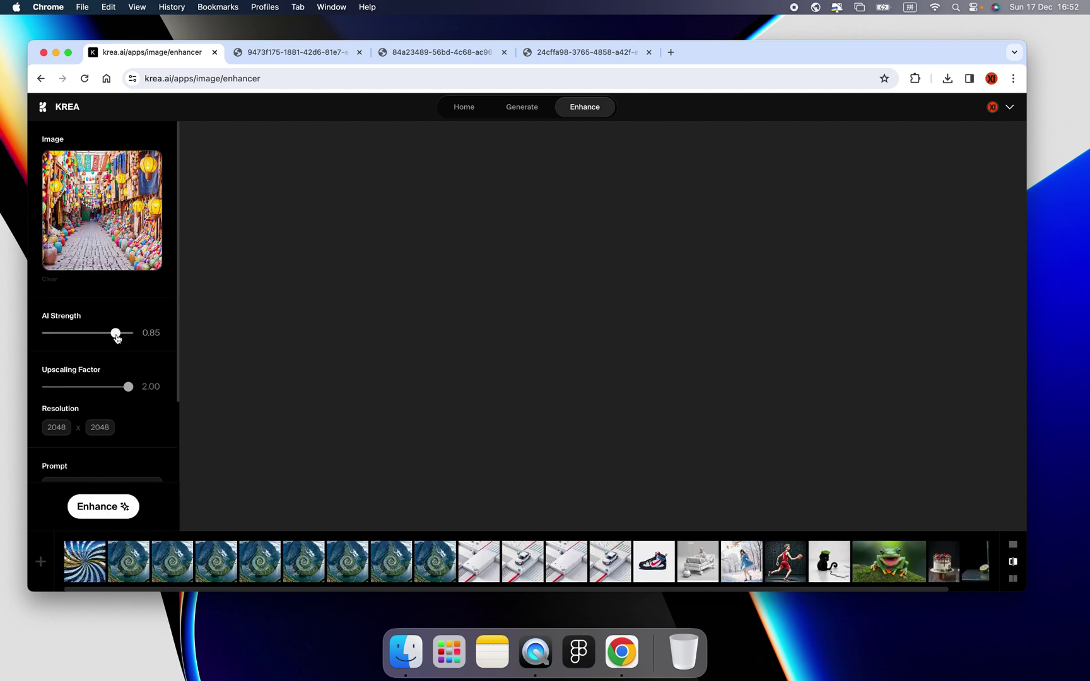
pyautogui.click(102, 512)
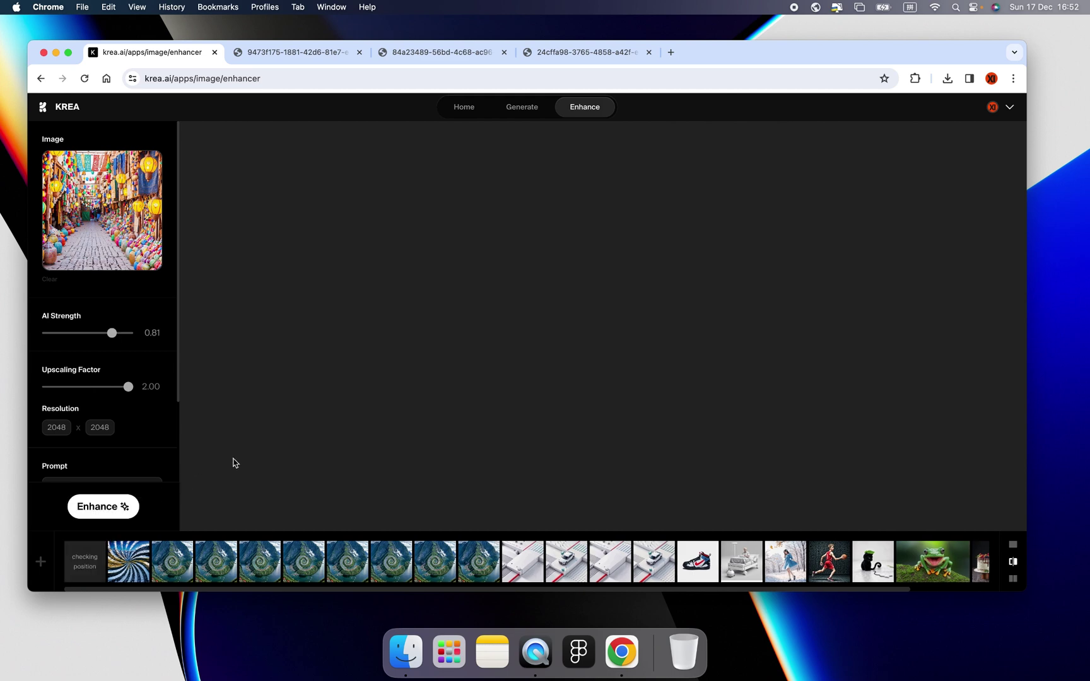
pyautogui.click(98, 510)
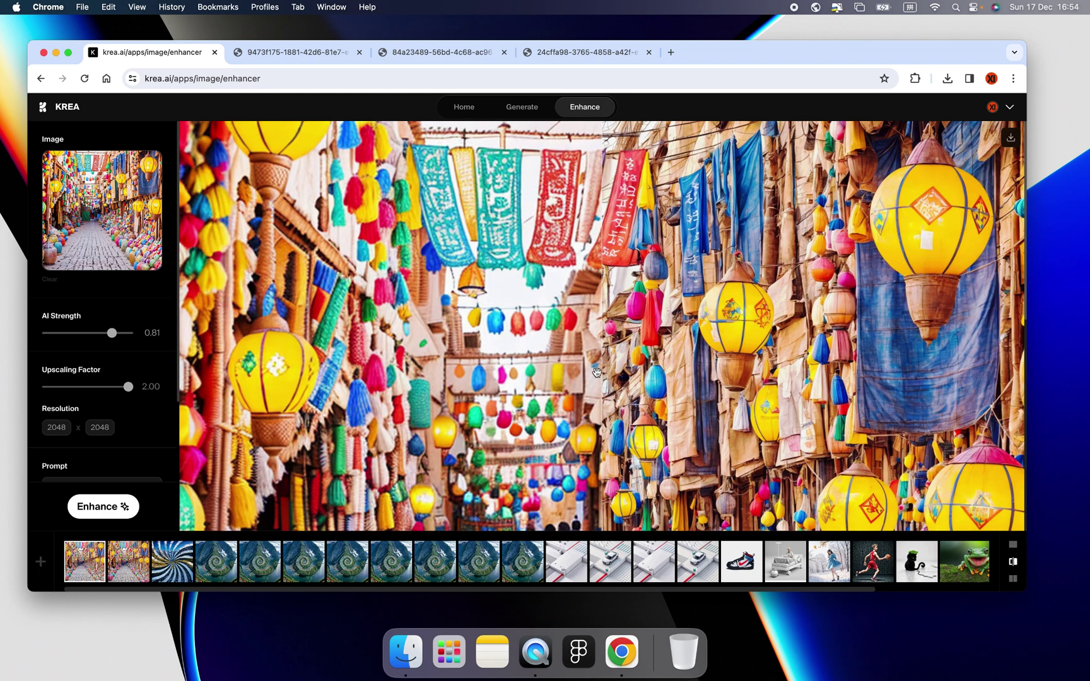
pyautogui.moveTo(597, 371); pyautogui.dragTo(234, 363)
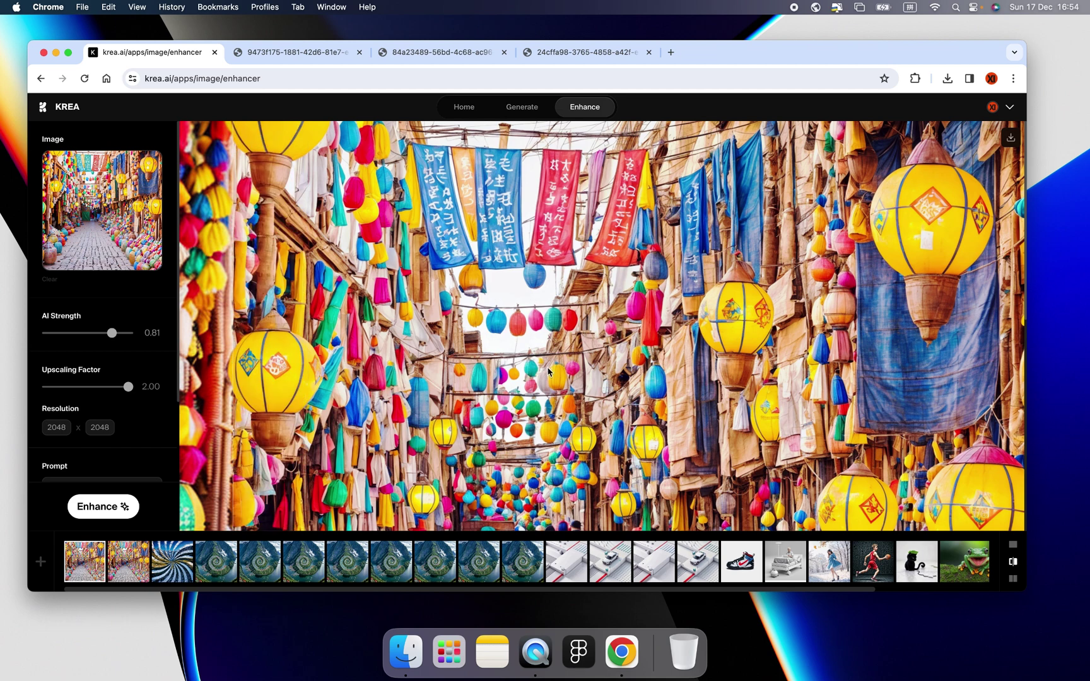
pyautogui.scroll(-5, 549, 372)
pyautogui.scroll(3, 549, 372)
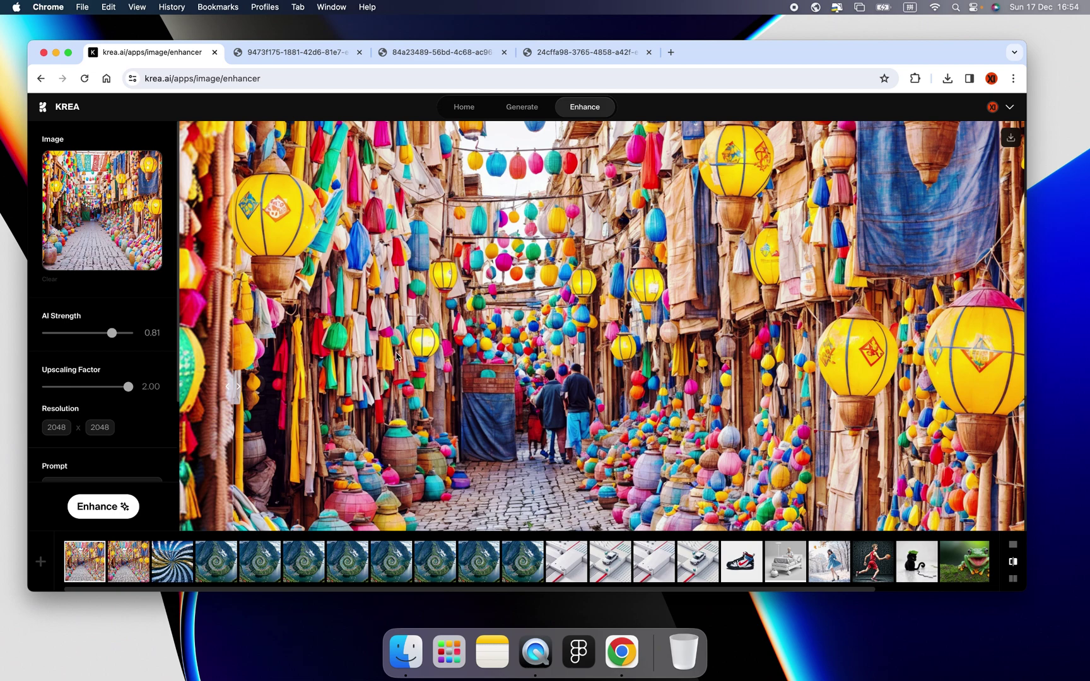
pyautogui.scroll(2, 398, 358)
pyautogui.scroll(-5, 407, 360)
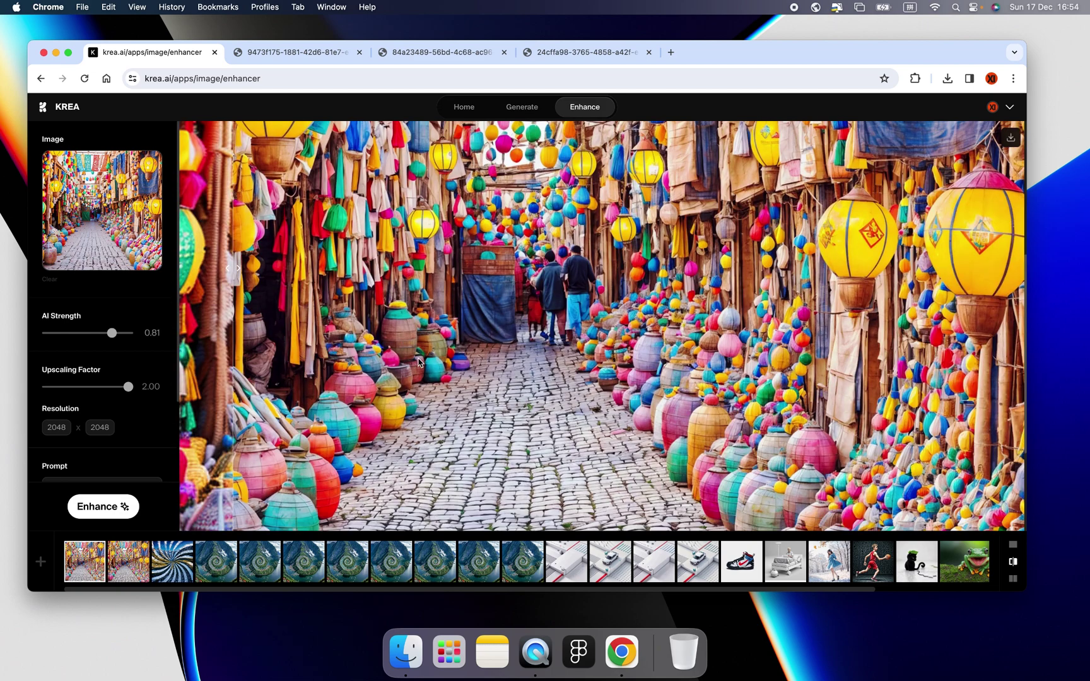
pyautogui.scroll(5, 410, 360)
pyautogui.scroll(-3, 397, 358)
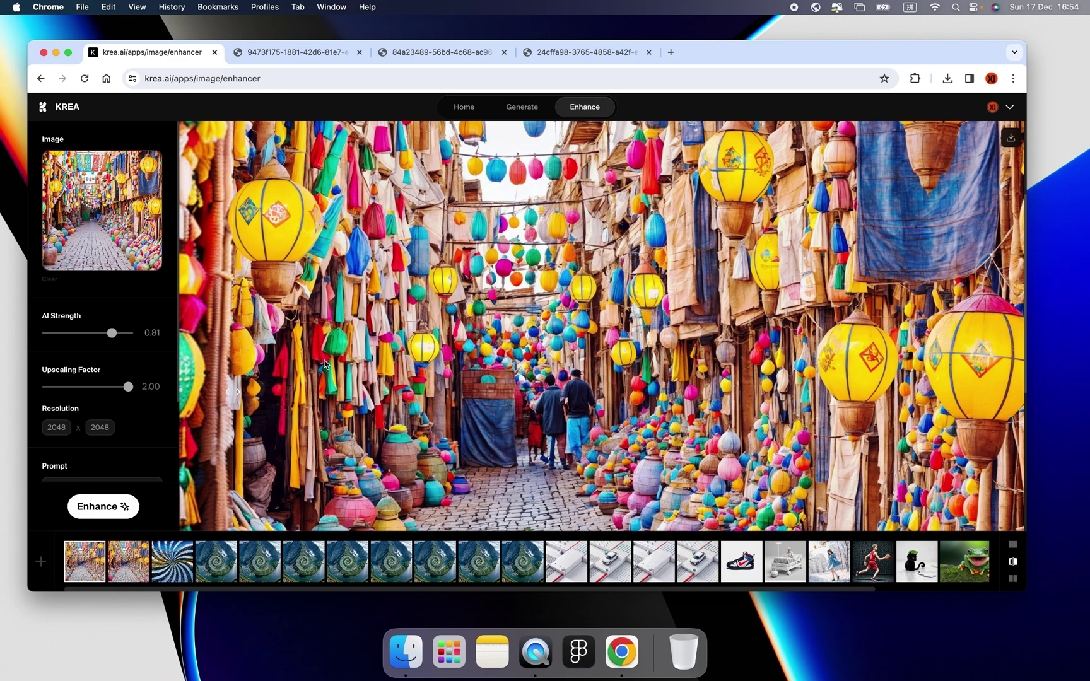
pyautogui.scroll(-5, 328, 366)
pyautogui.scroll(5, 857, 310)
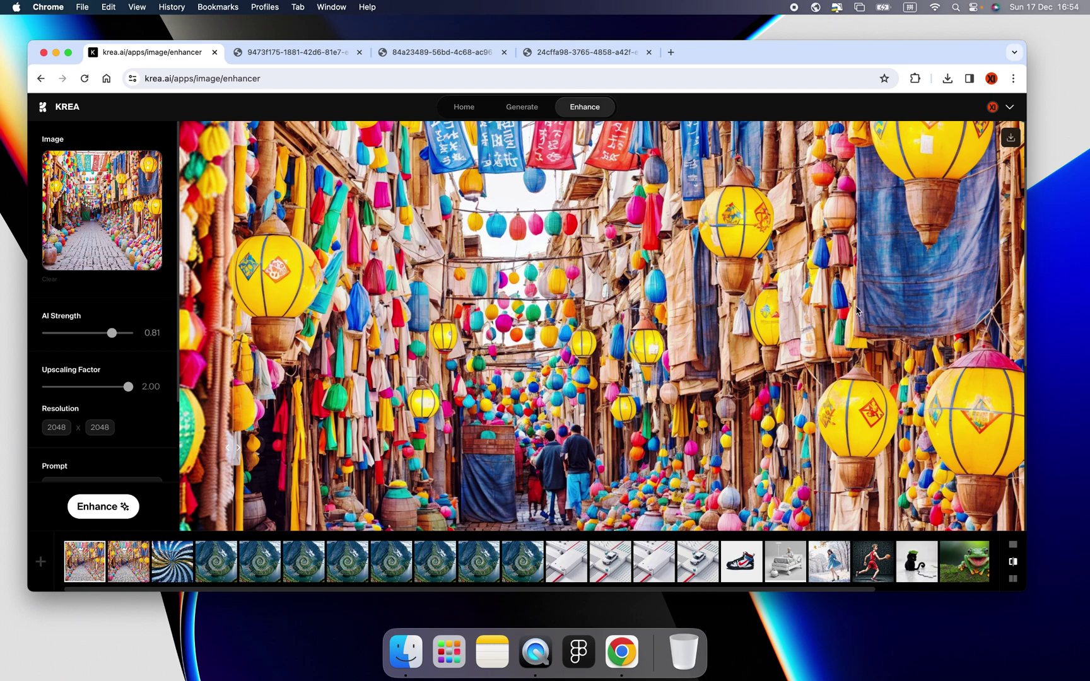
pyautogui.scroll(-5, 434, 333)
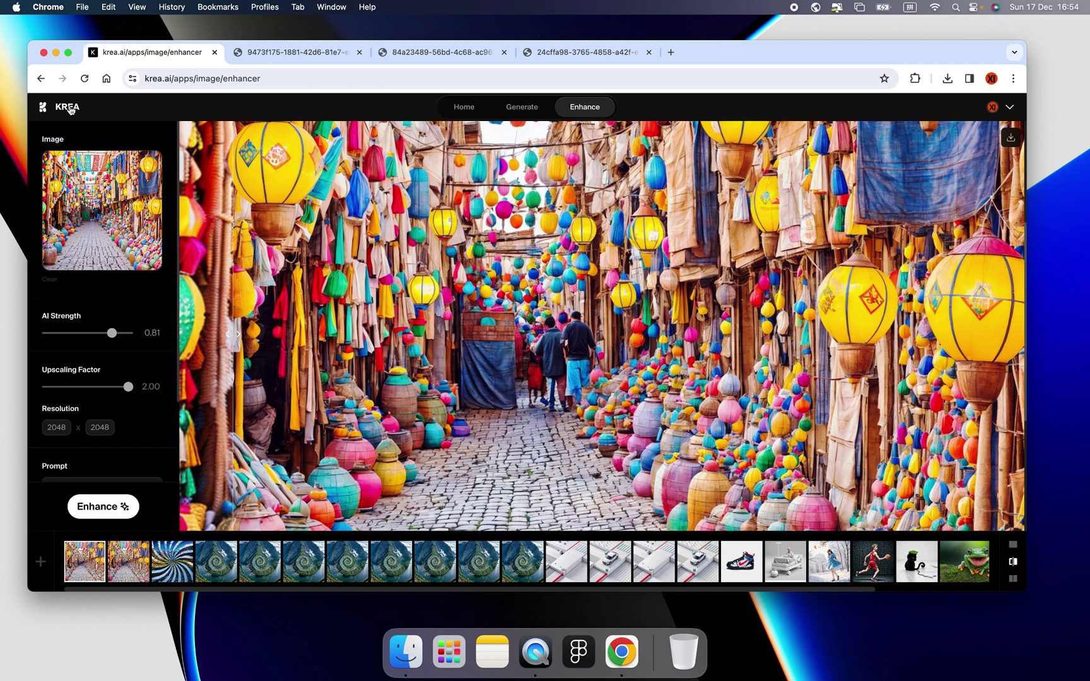
# Go to the Krea home page and browse Power Tools, Apps and Studio Projects.
pyautogui.click(68, 107)
pyautogui.scroll(-5, 341, 277)
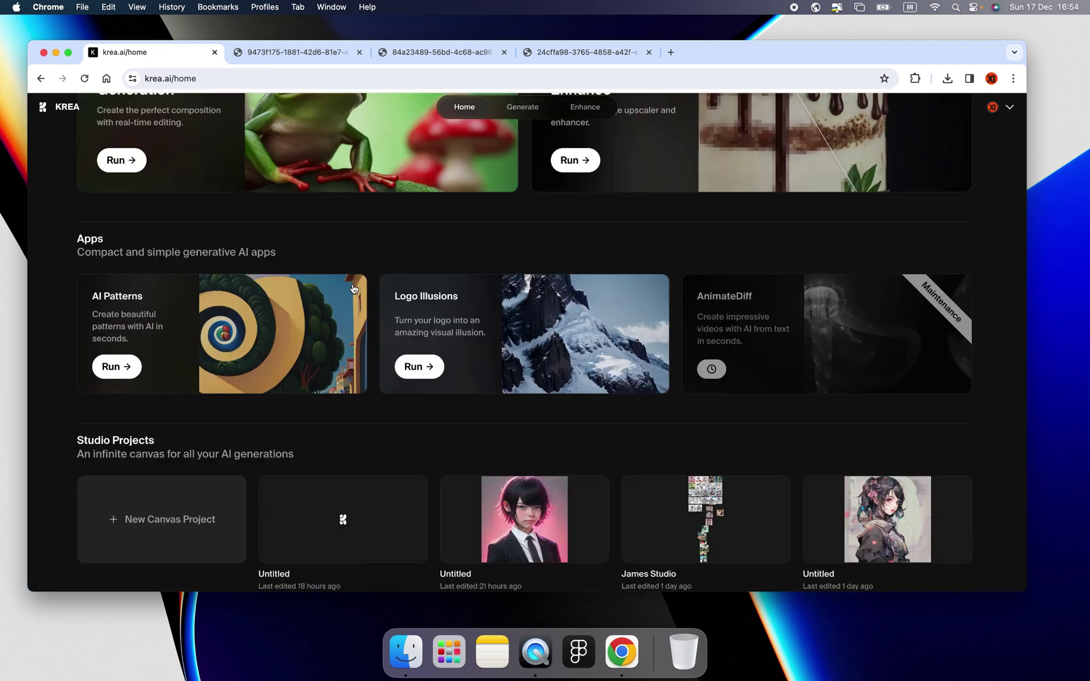
pyautogui.scroll(-1, 353, 289)
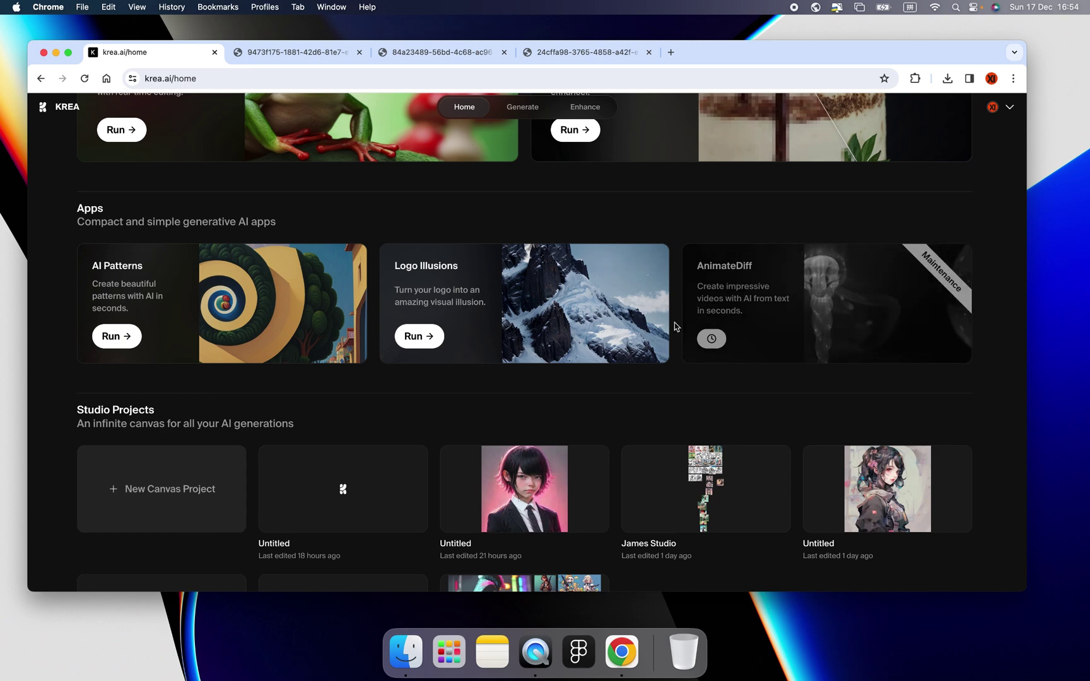
pyautogui.scroll(-2, 630, 369)
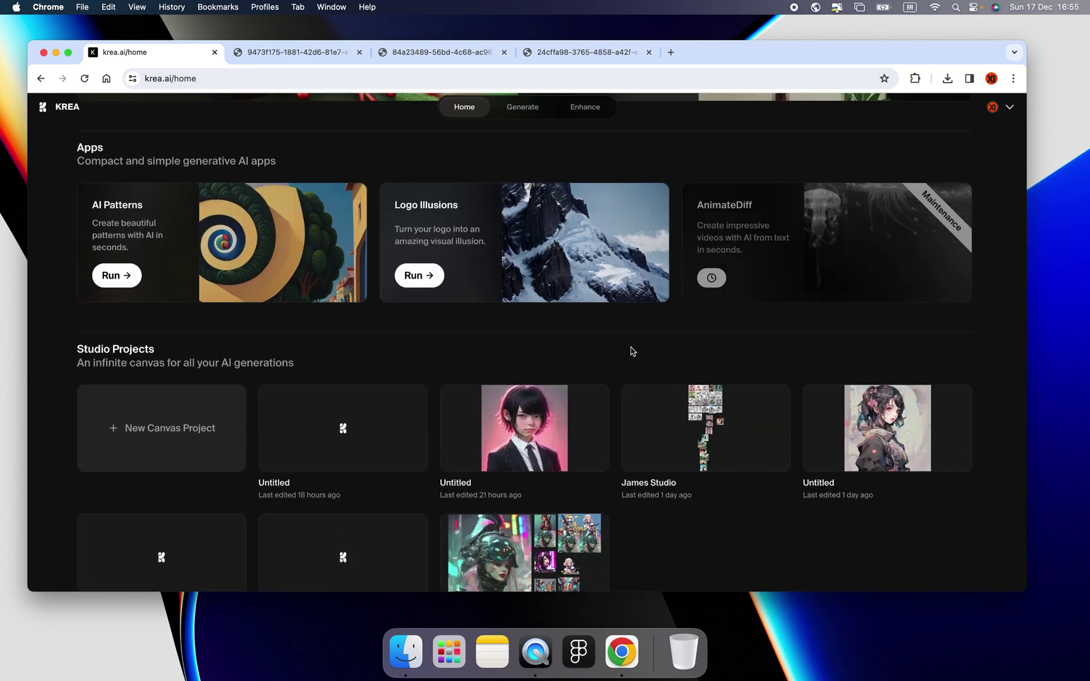
pyautogui.scroll(3, 632, 350)
pyautogui.scroll(-3, 663, 347)
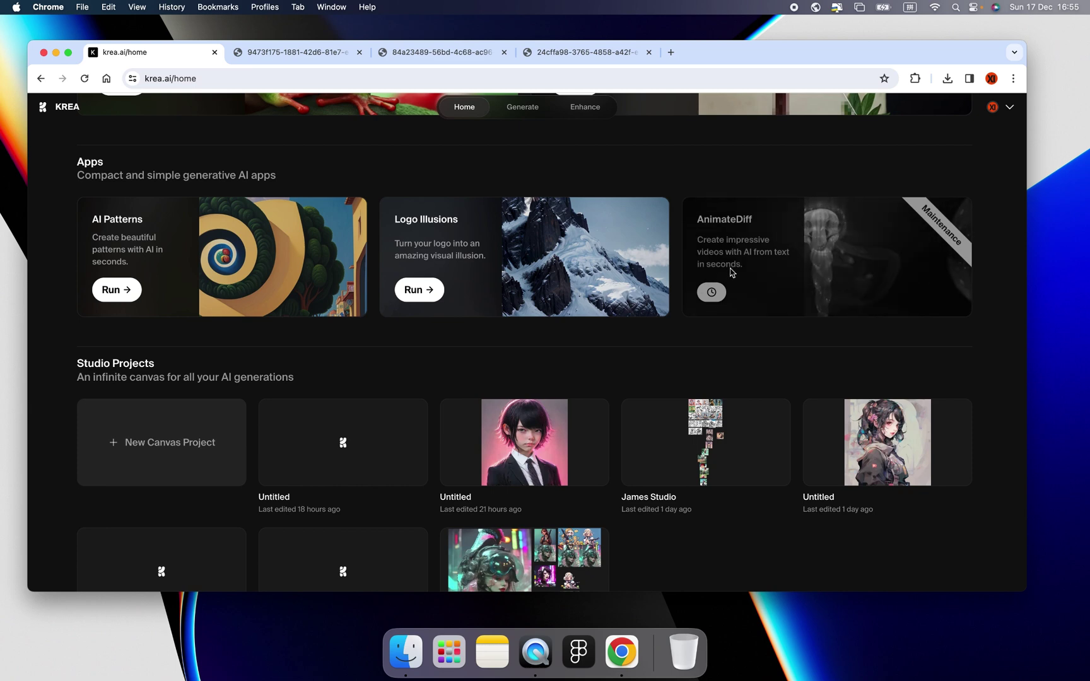
pyautogui.scroll(6, 706, 291)
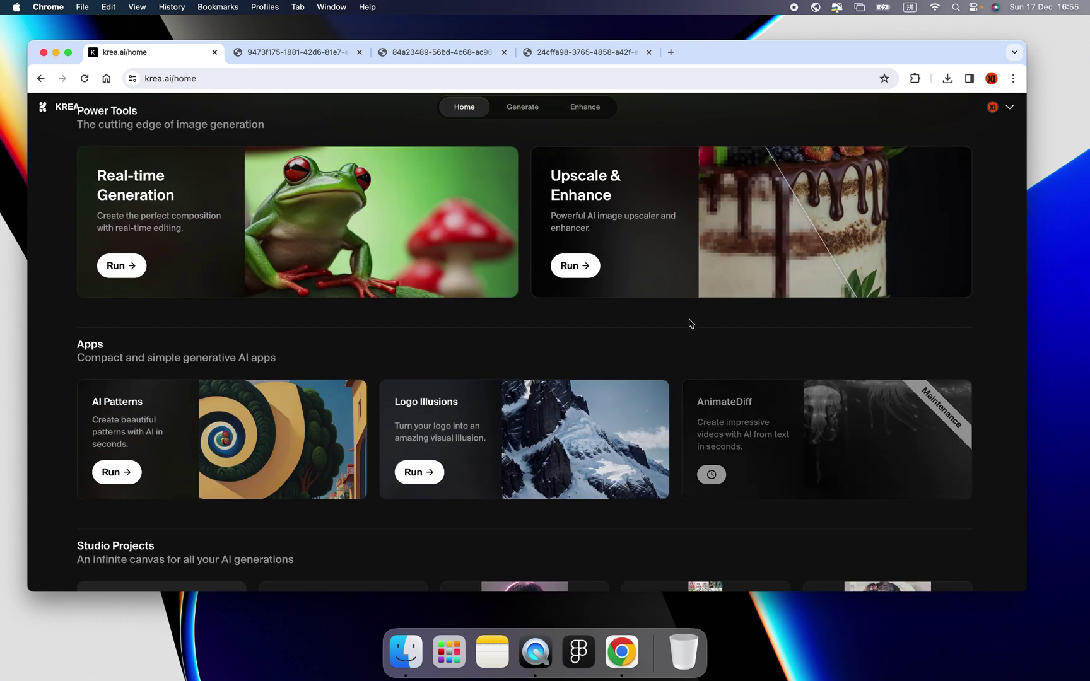
pyautogui.scroll(-6, 691, 324)
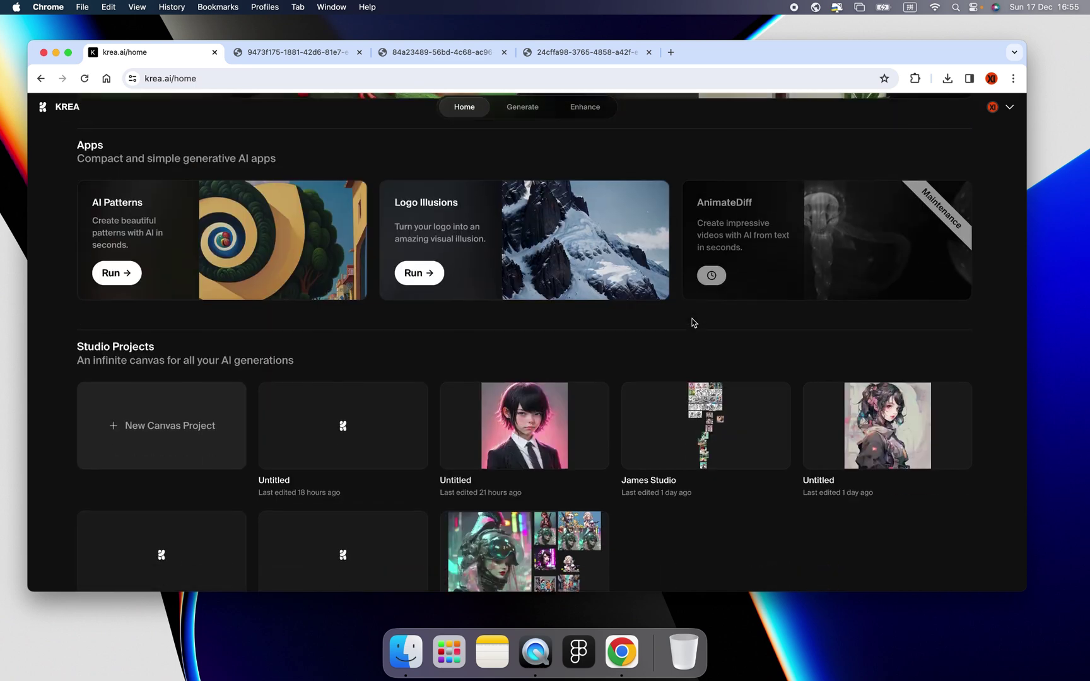
pyautogui.scroll(12, 693, 323)
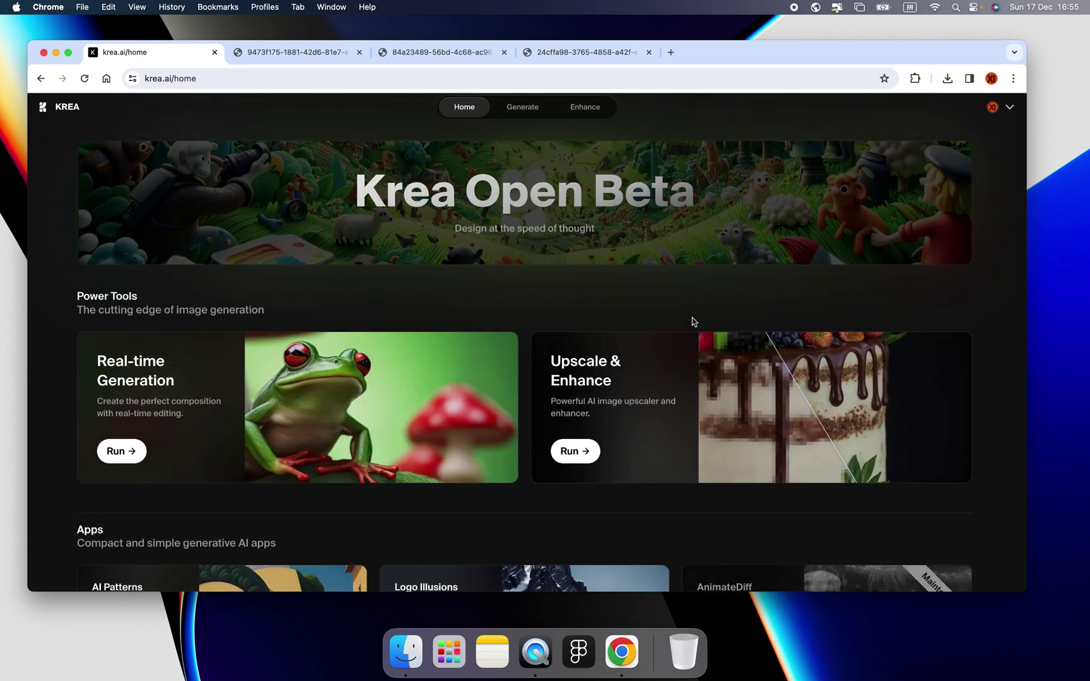